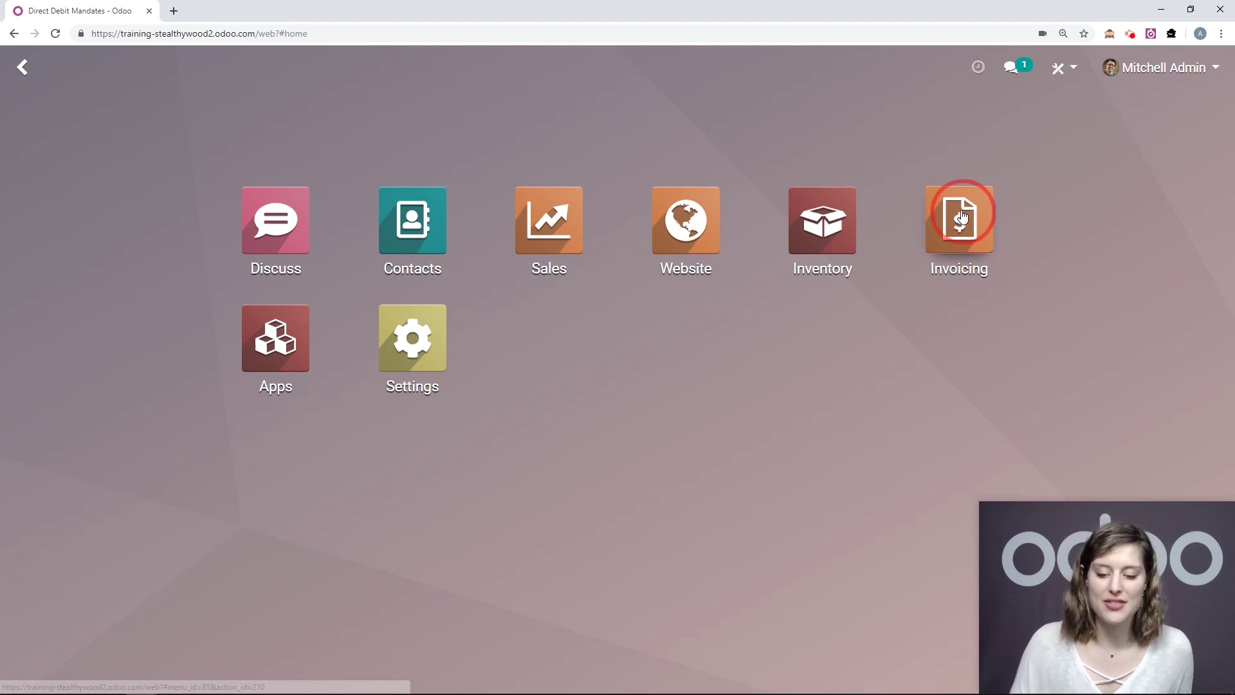
# - Go to the Invoicing settings and turn on SEPA Direct Debit under Customer Payments
pyautogui.click(959, 221)
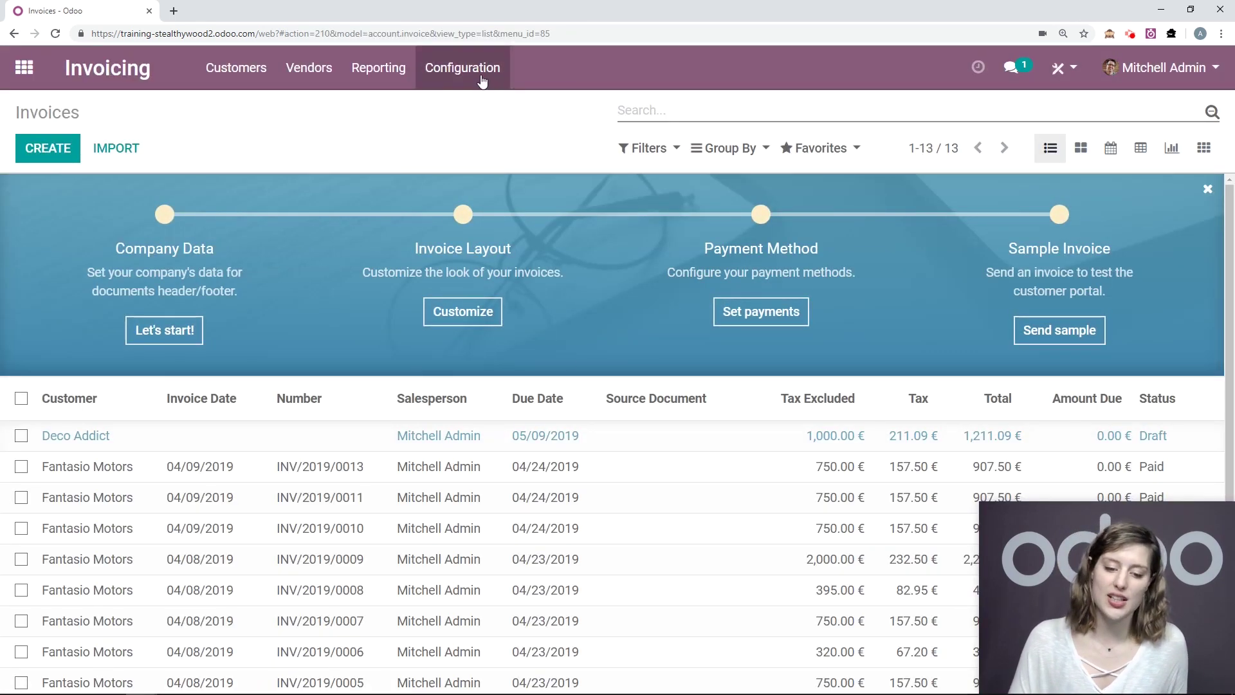
pyautogui.click(462, 69)
pyautogui.click(447, 112)
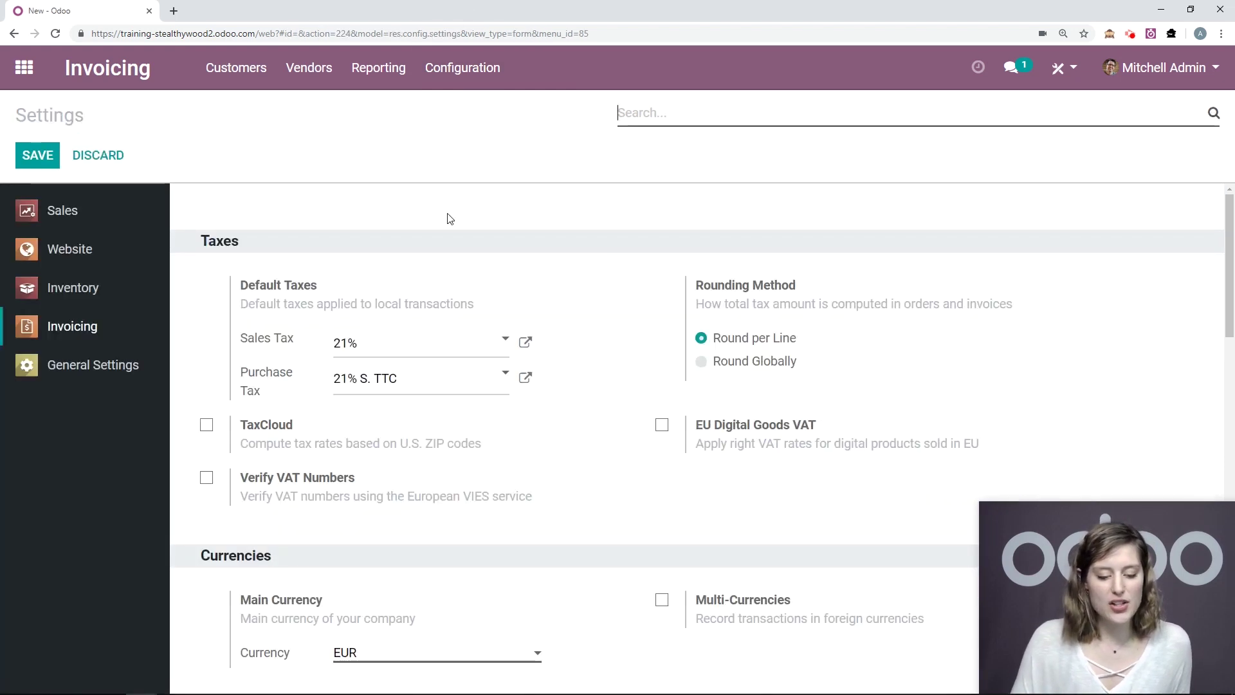
pyautogui.scroll(-2, 444, 257)
pyautogui.scroll(-4, 447, 282)
pyautogui.moveTo(355, 341); pyautogui.dragTo(193, 331)
pyautogui.scroll(-2, 395, 345)
pyautogui.moveTo(389, 303); pyautogui.dragTo(244, 305)
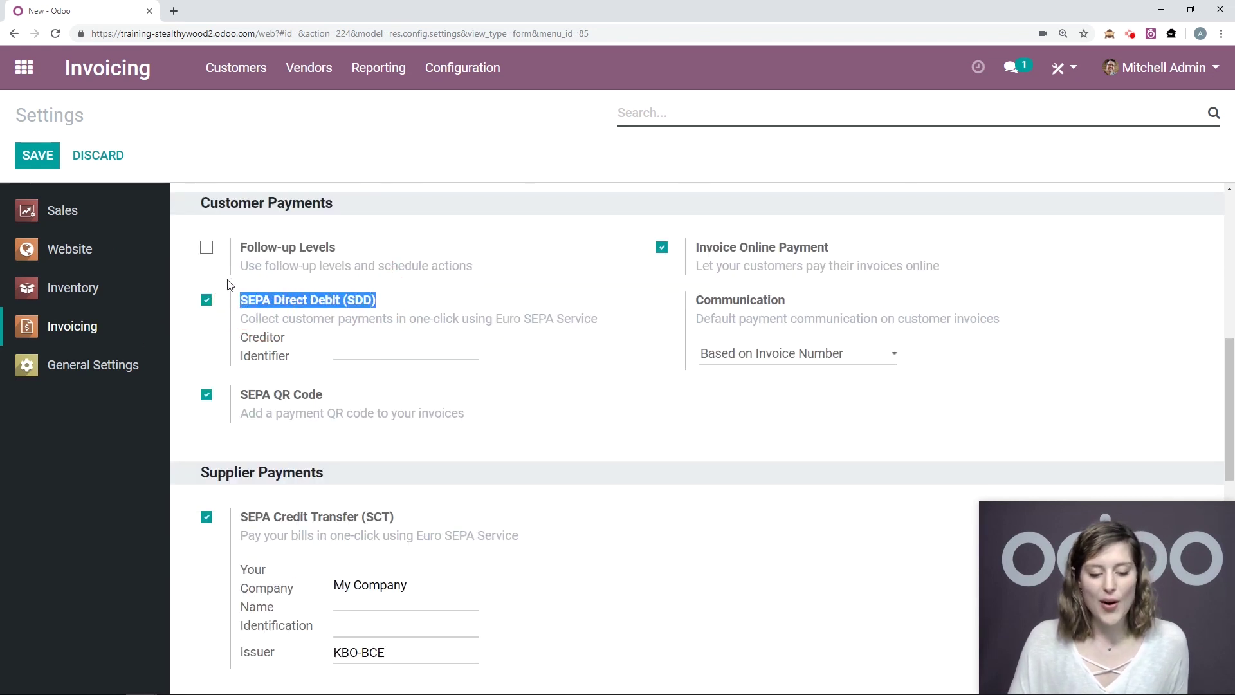
pyautogui.click(211, 335)
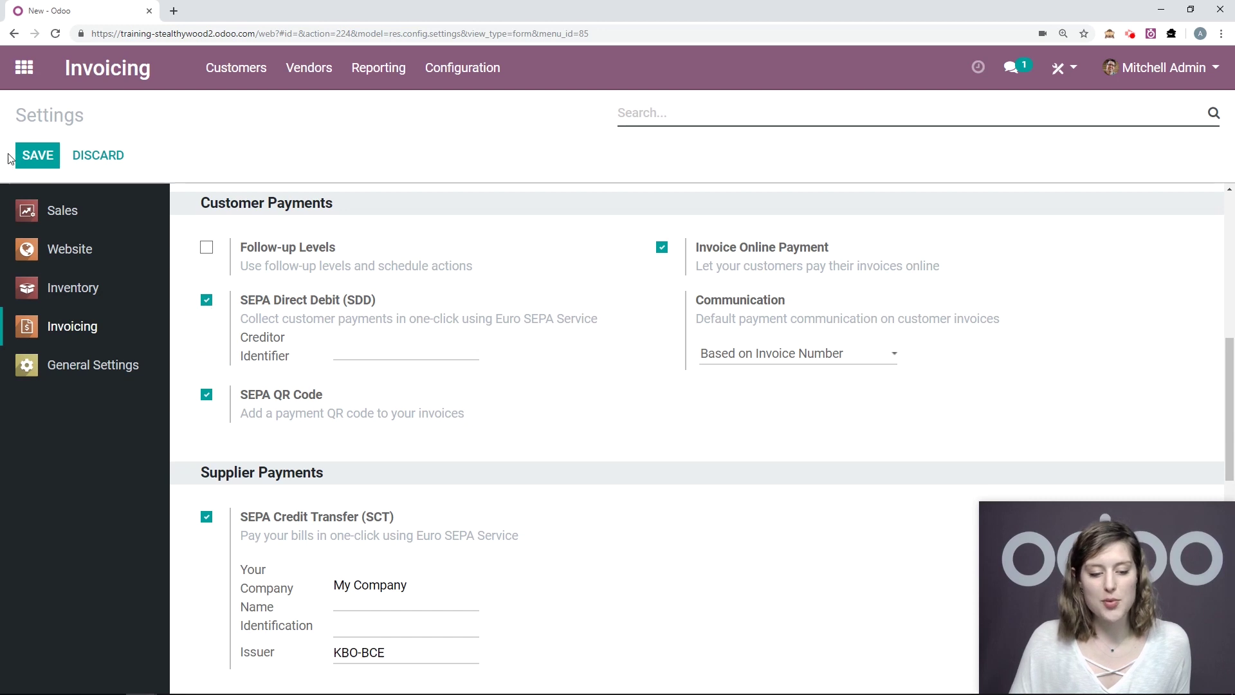
# - Paste the creditor identifier into the SEPA Direct Debit Creditor Identifier field and save the settings
pyautogui.moveTo(299, 367); pyautogui.dragTo(239, 341)
pyautogui.click(217, 341)
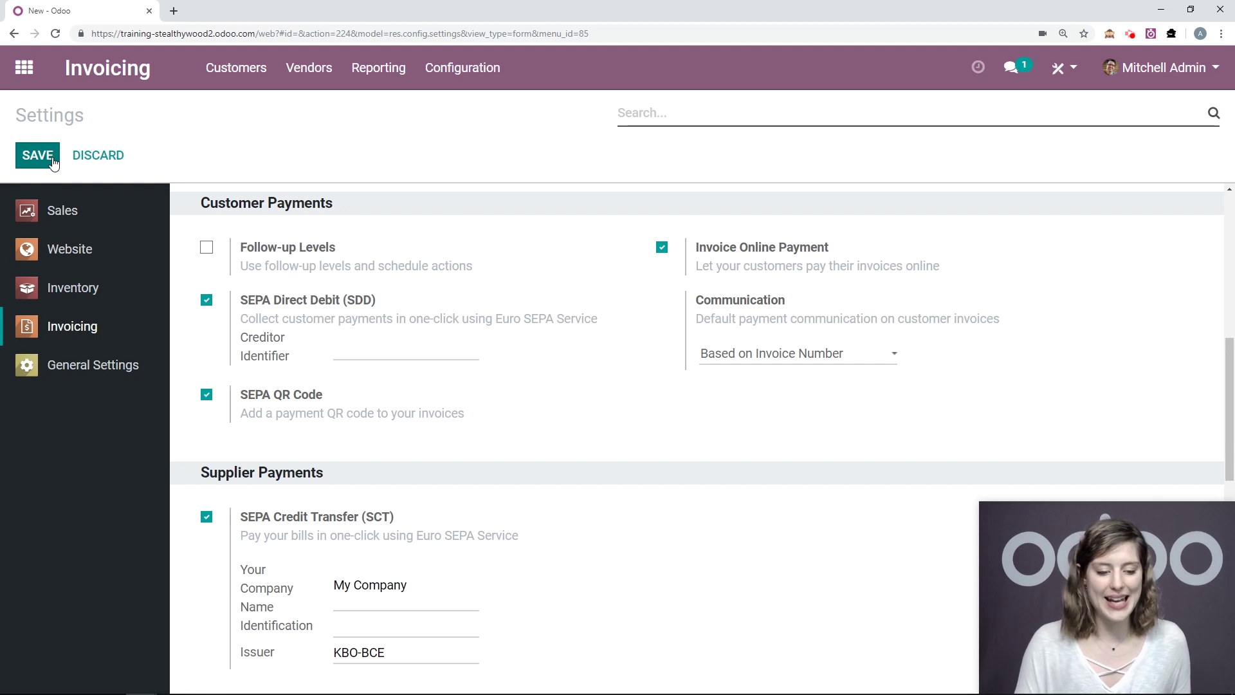
pyautogui.hotkey('ctrl', 'v')
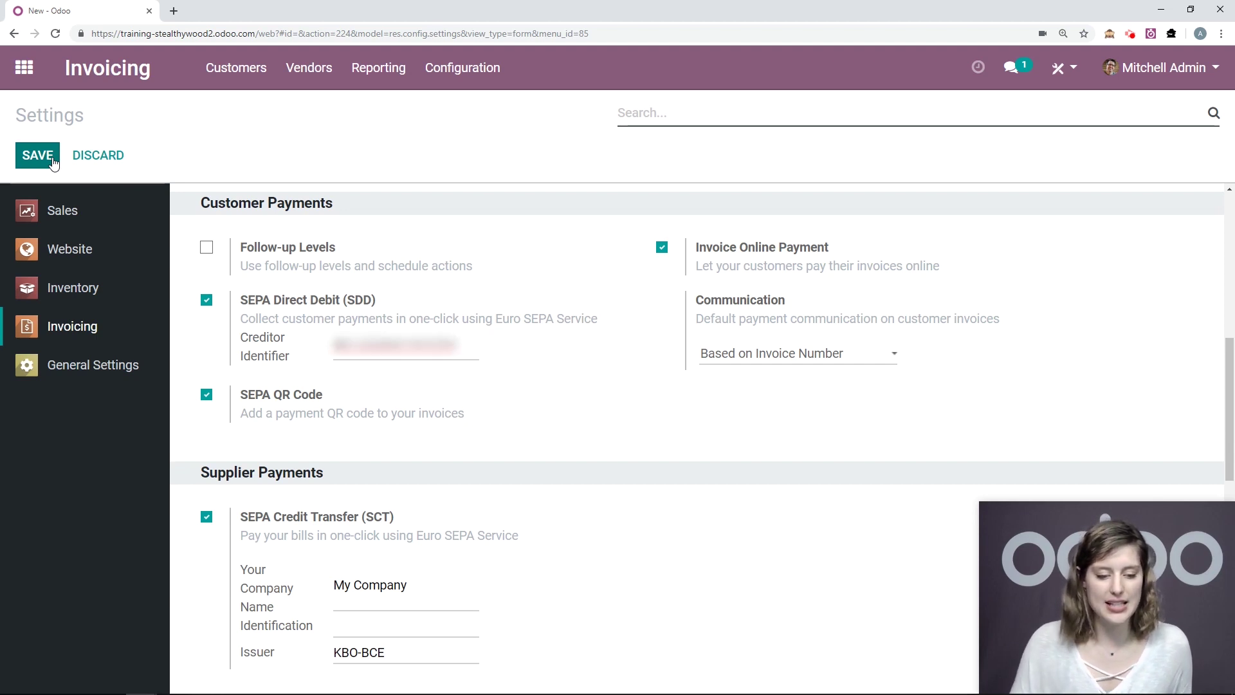
pyautogui.click(37, 155)
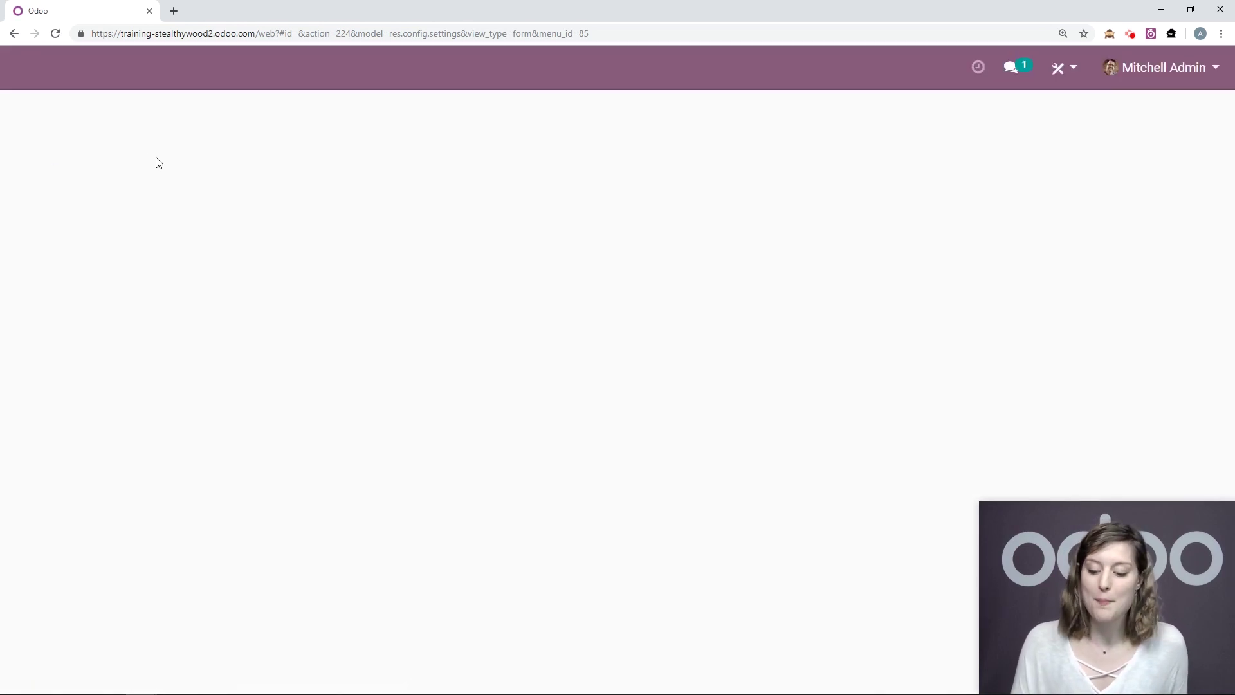
# - Create a new direct debit mandate with Fantasio Motors as the debtor
pyautogui.click(250, 84)
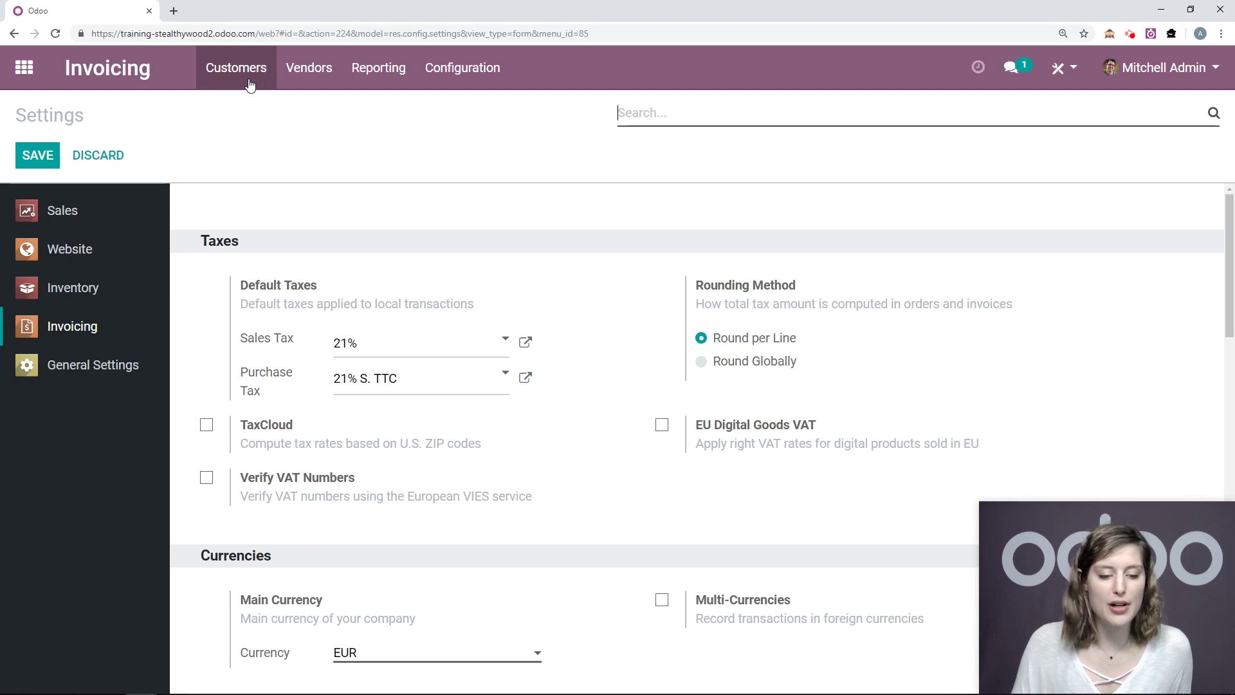
pyautogui.click(303, 190)
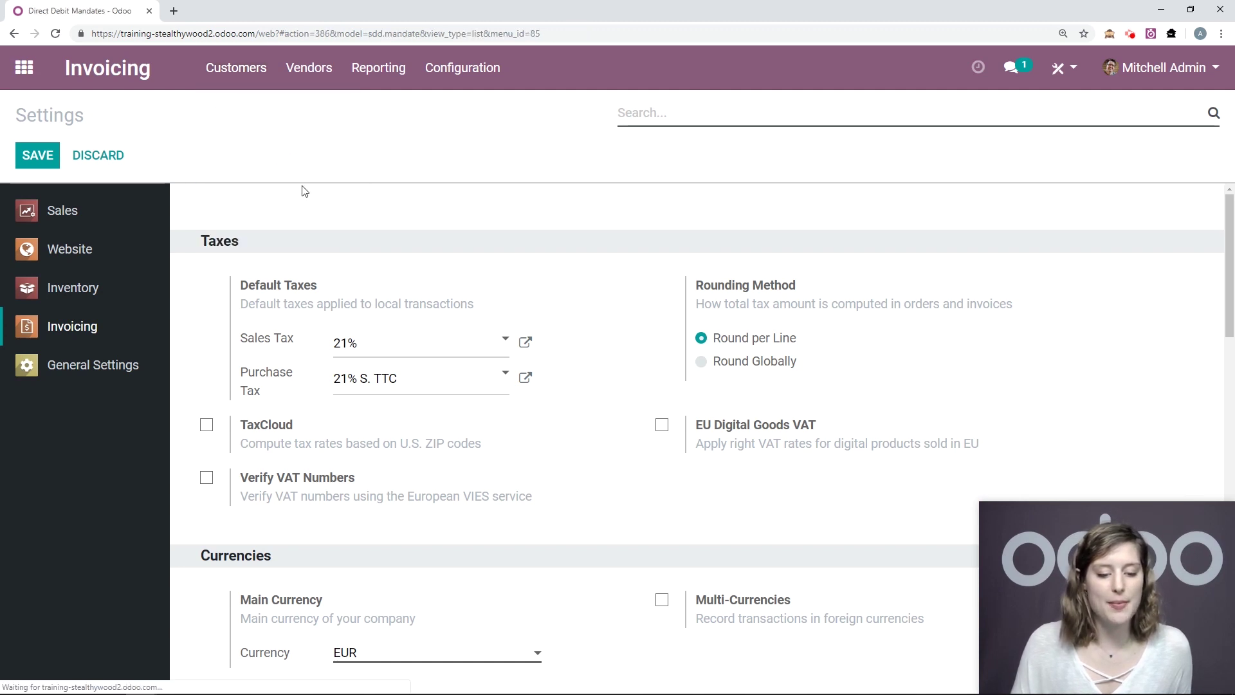
pyautogui.click(42, 146)
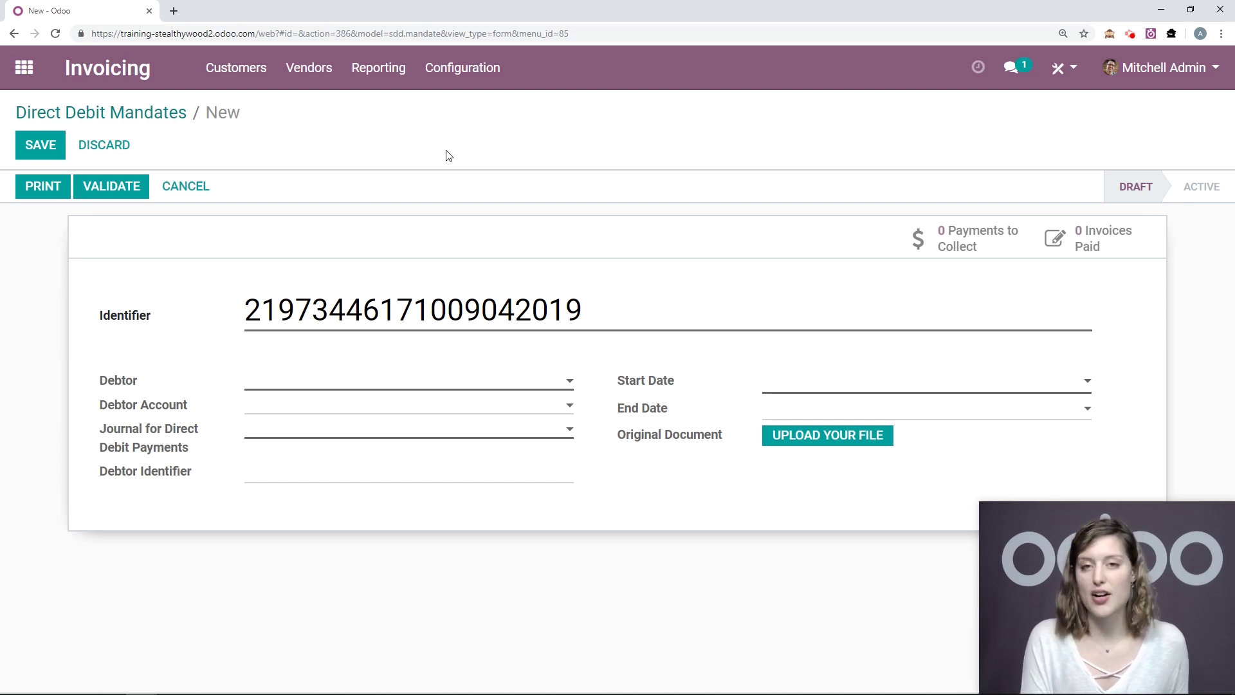
pyautogui.click(340, 383)
pyautogui.write('fa')
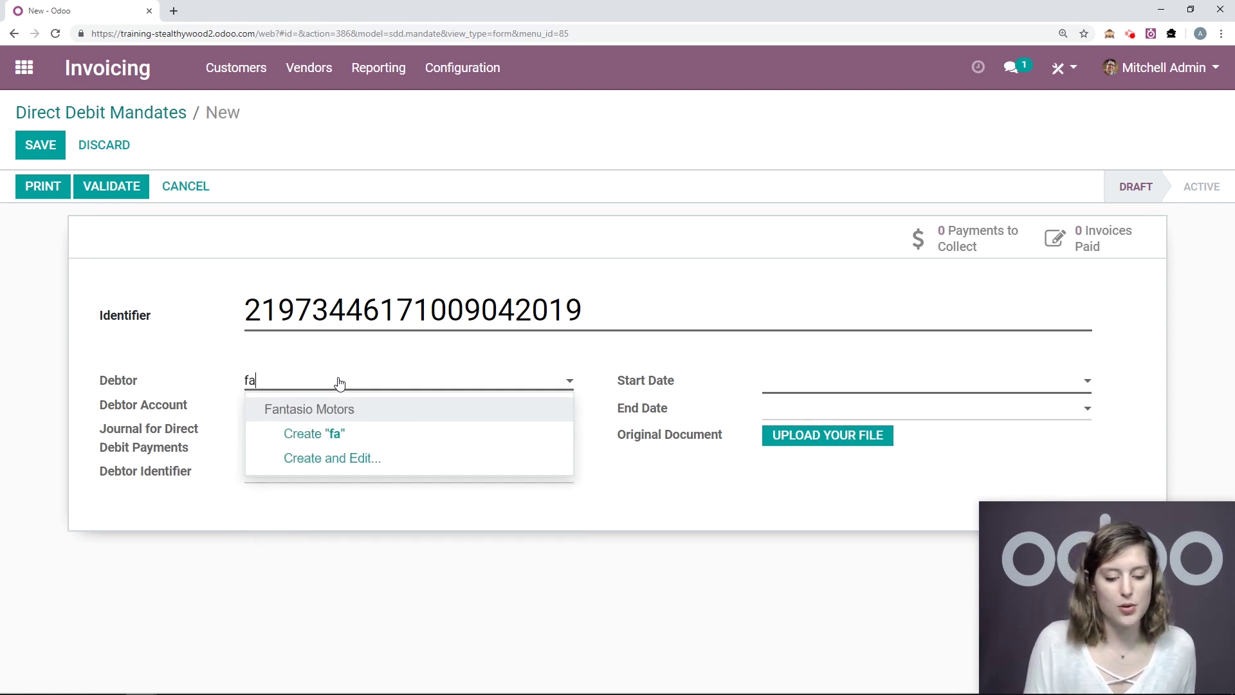
pyautogui.click(353, 417)
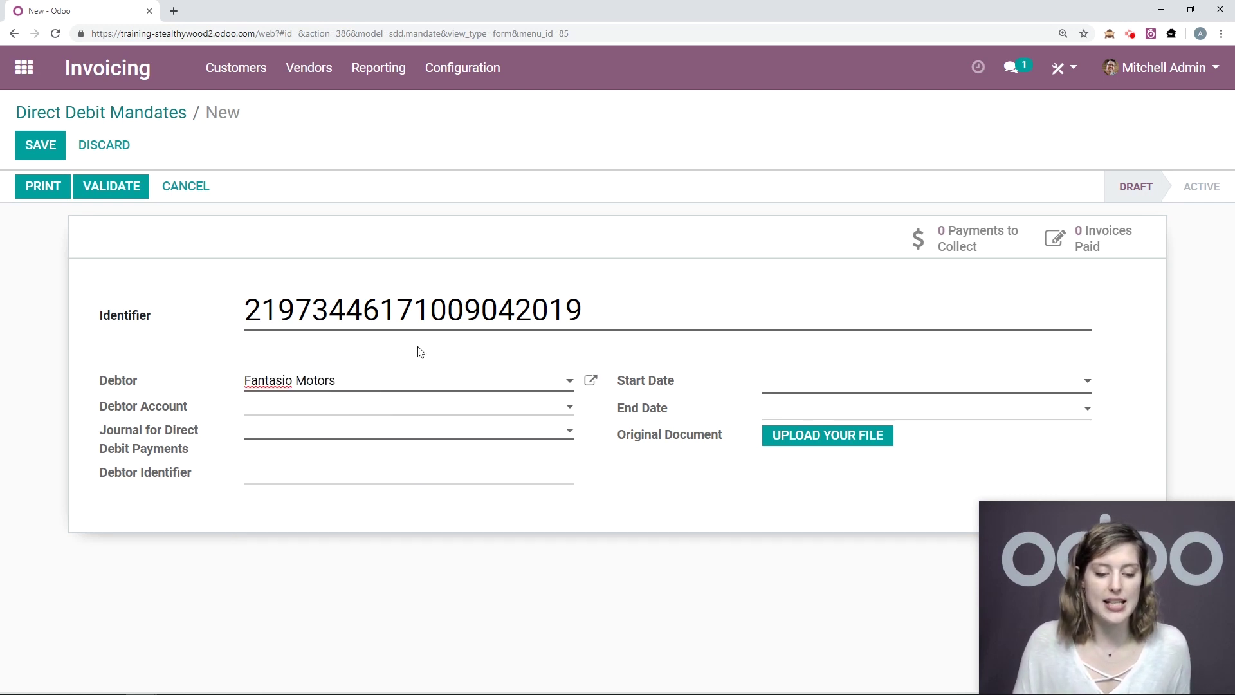
# - Confirm Fantasio Motors has a bank account on its Invoicing tab, then save and close its record
pyautogui.click(586, 380)
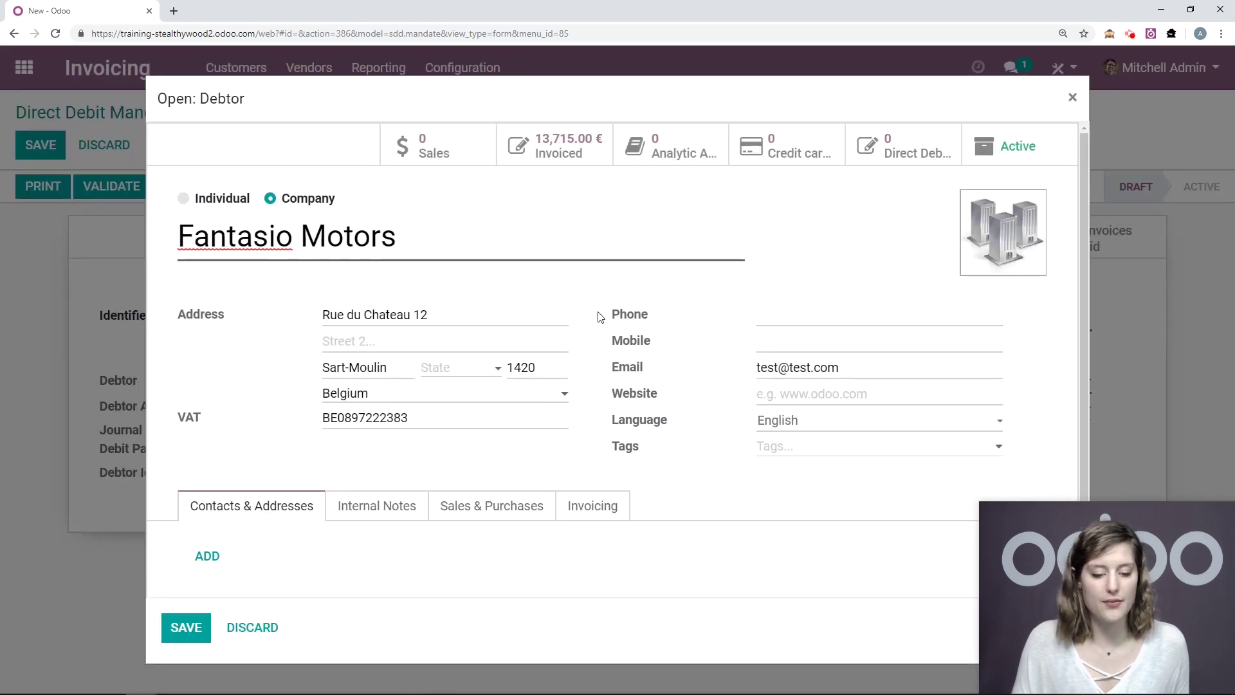
pyautogui.scroll(-1, 597, 322)
pyautogui.click(598, 481)
pyautogui.scroll(-3, 590, 455)
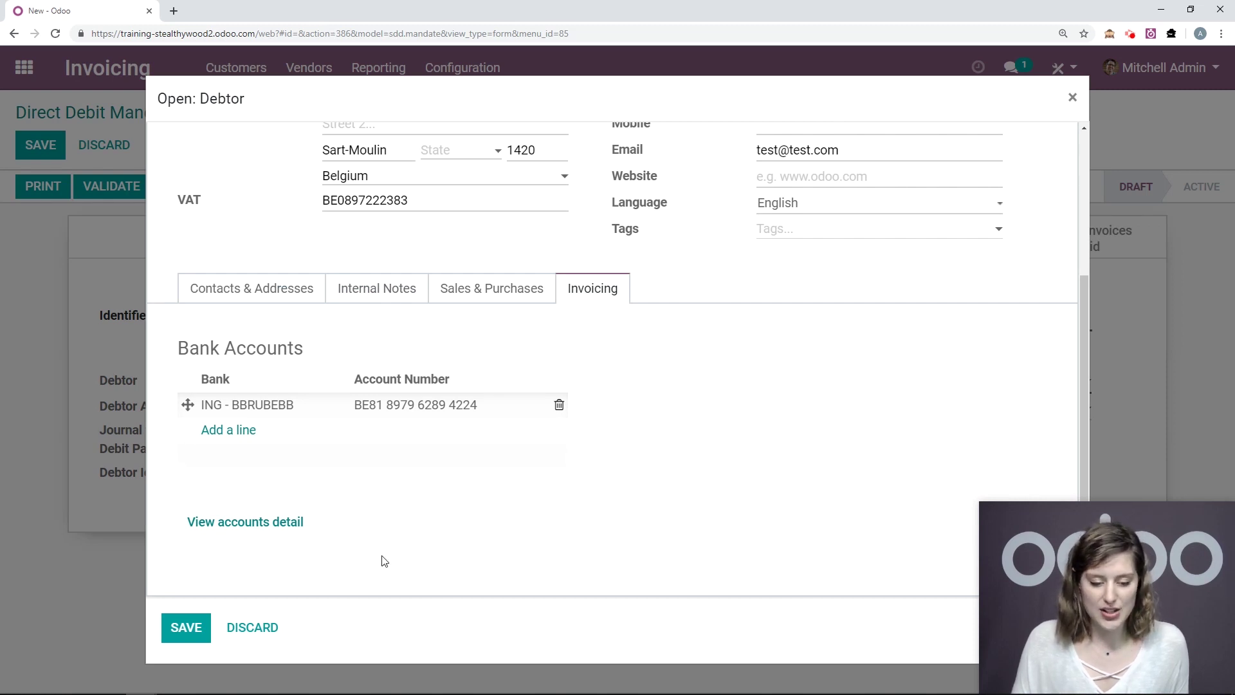
pyautogui.click(184, 627)
# - Give the mandate the debtor's bank account and the Bank (EUR) journal, checking the journal's linked account
pyautogui.click(285, 411)
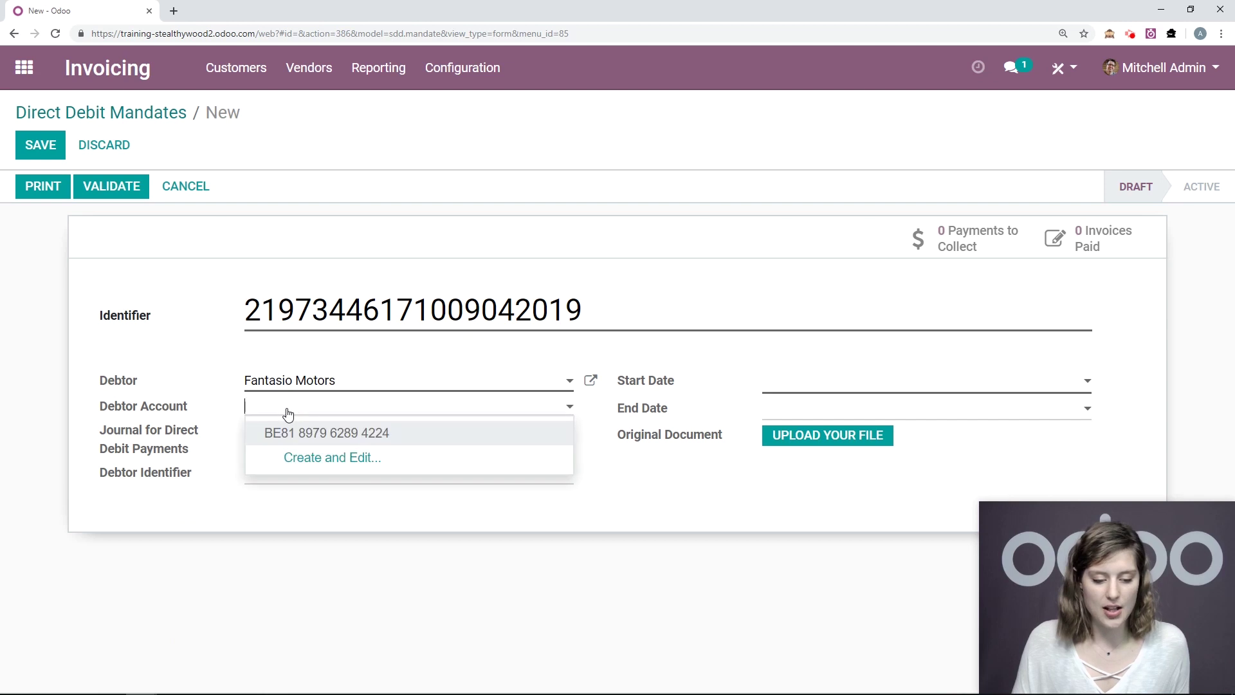
pyautogui.click(298, 440)
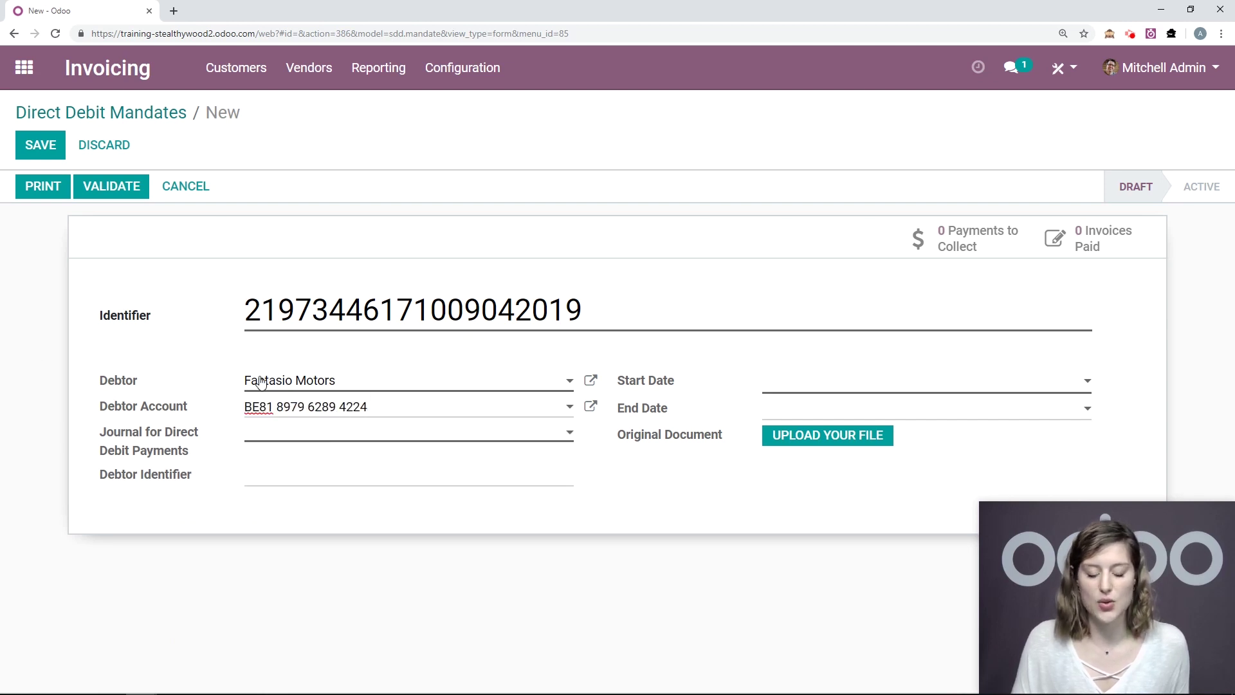
pyautogui.click(264, 435)
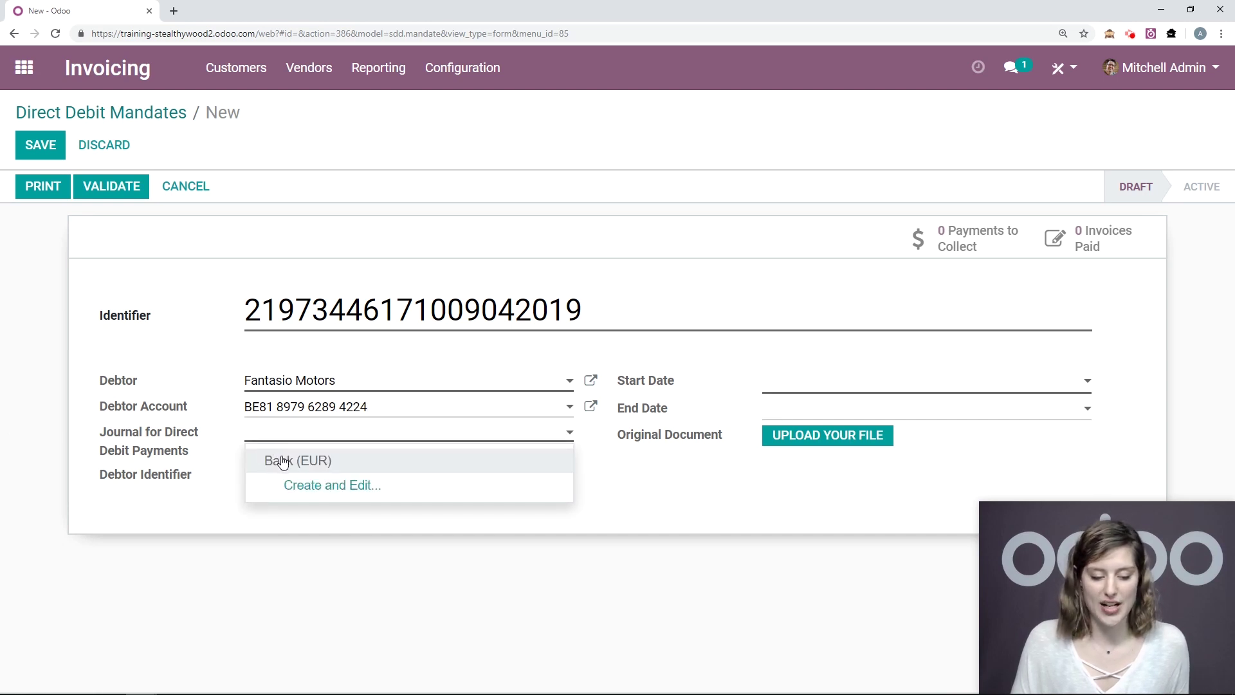
pyautogui.click(282, 463)
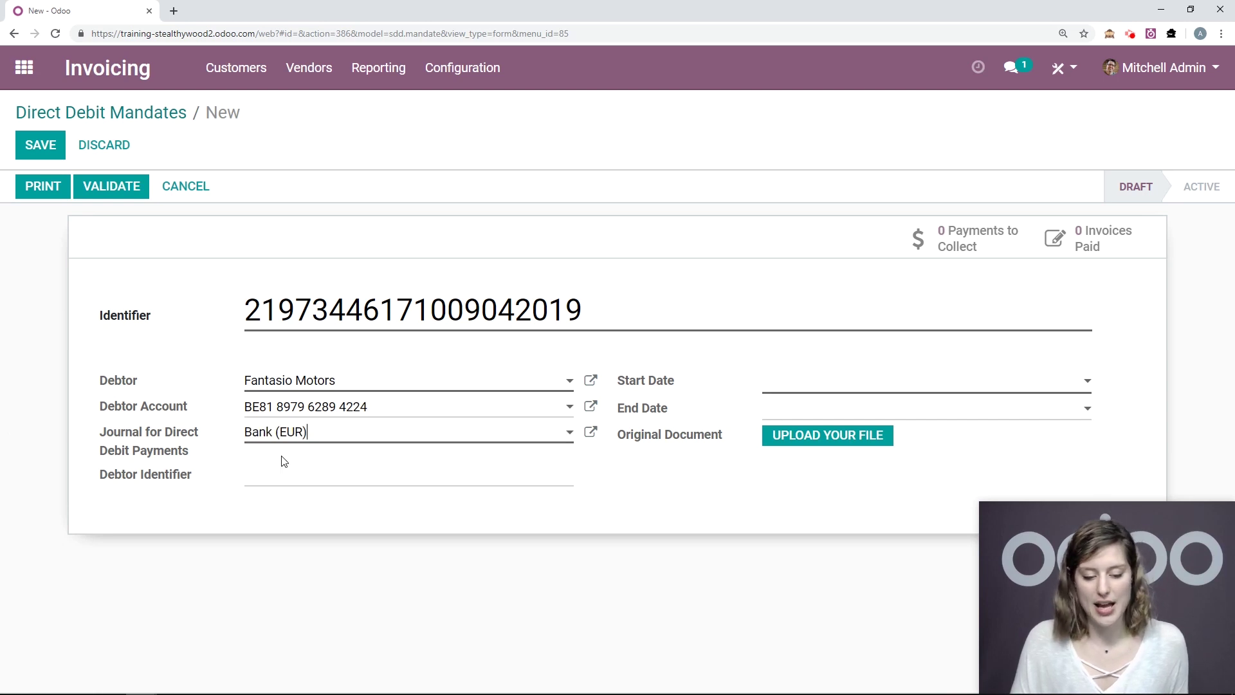
pyautogui.click(590, 432)
pyautogui.click(366, 361)
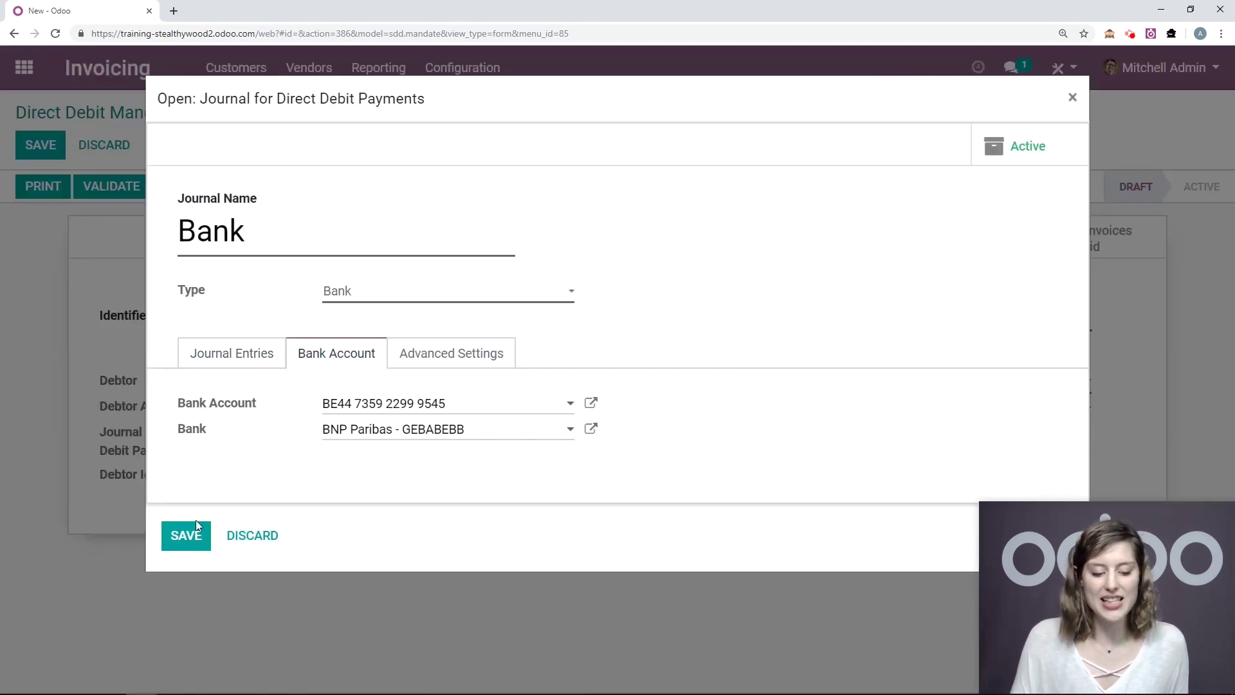
pyautogui.click(193, 537)
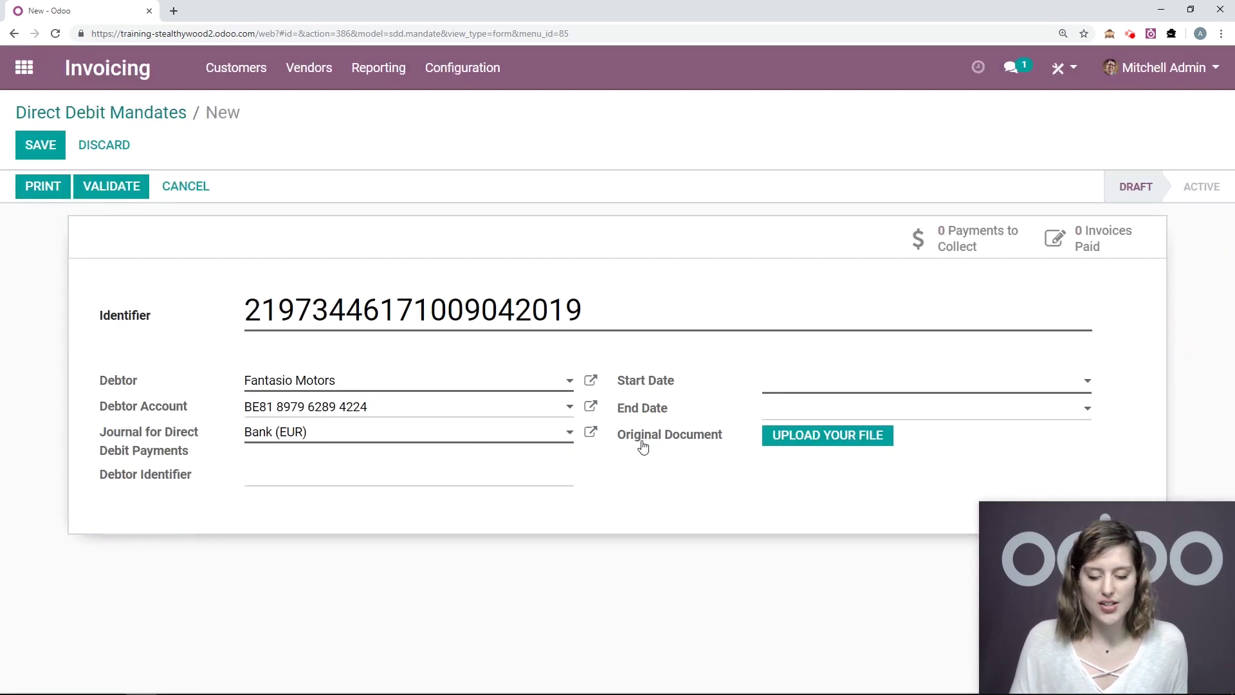
# - Set the mandate start date to 04/09/2019, then save and print the mandate form
pyautogui.click(884, 393)
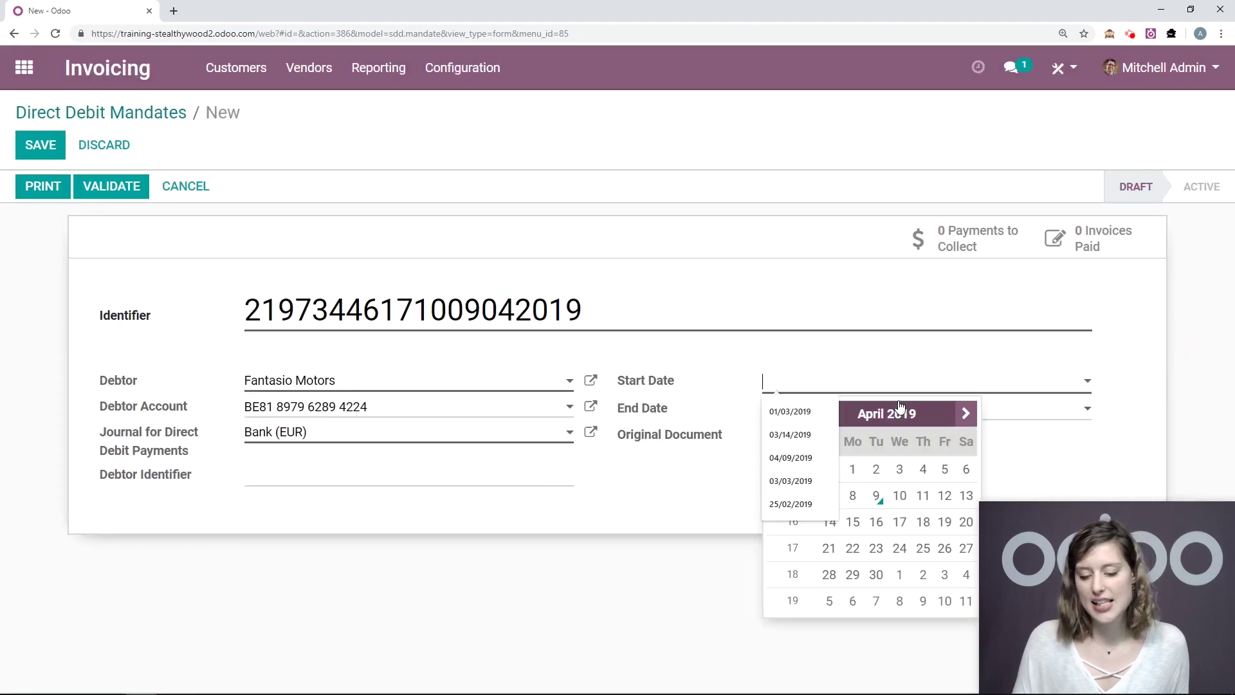
pyautogui.click(896, 499)
pyautogui.click(846, 383)
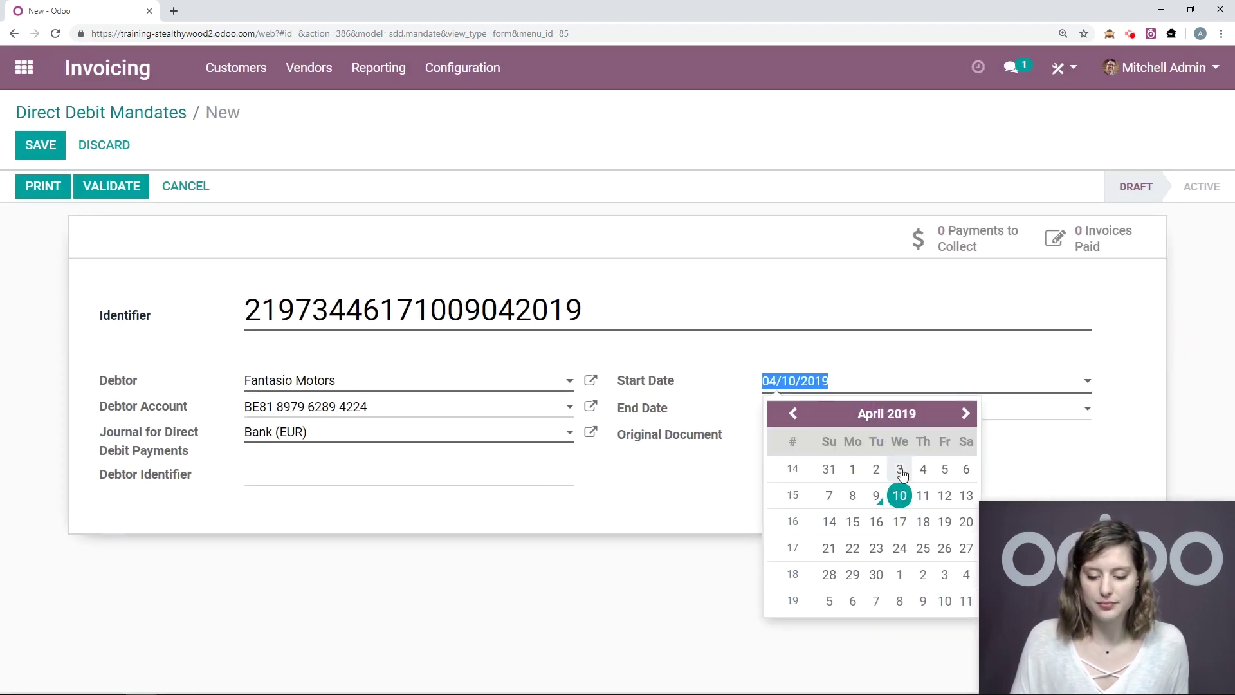
pyautogui.click(878, 497)
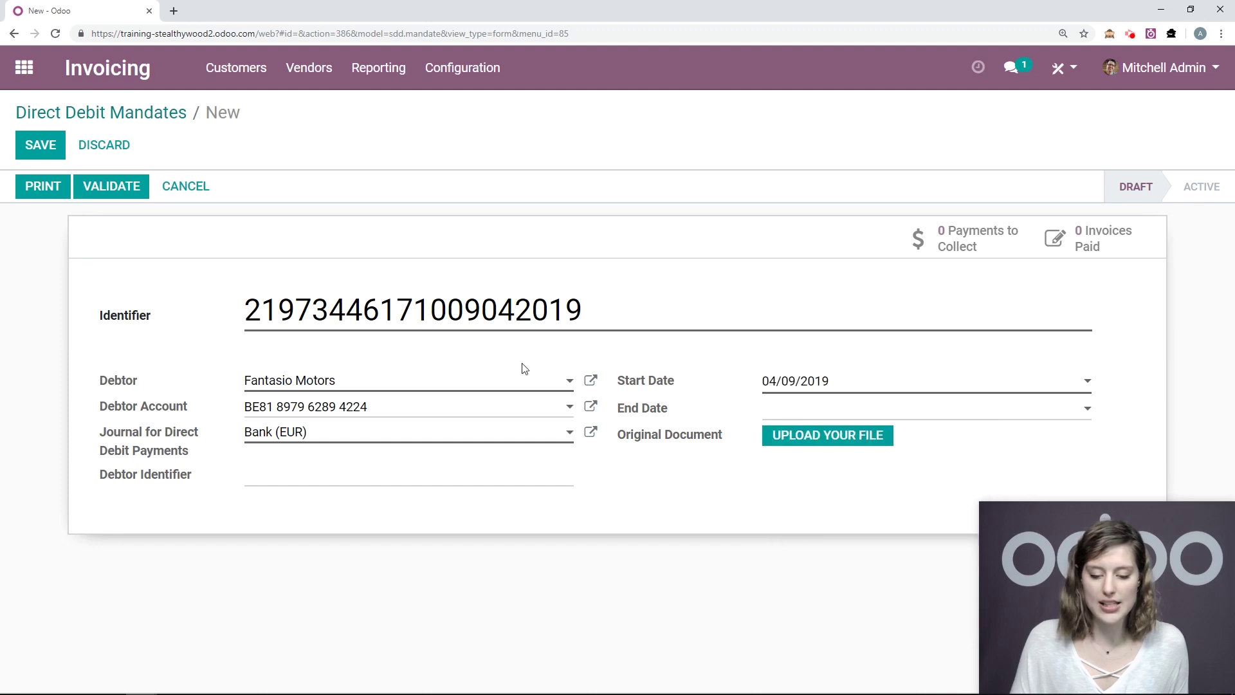
pyautogui.click(38, 193)
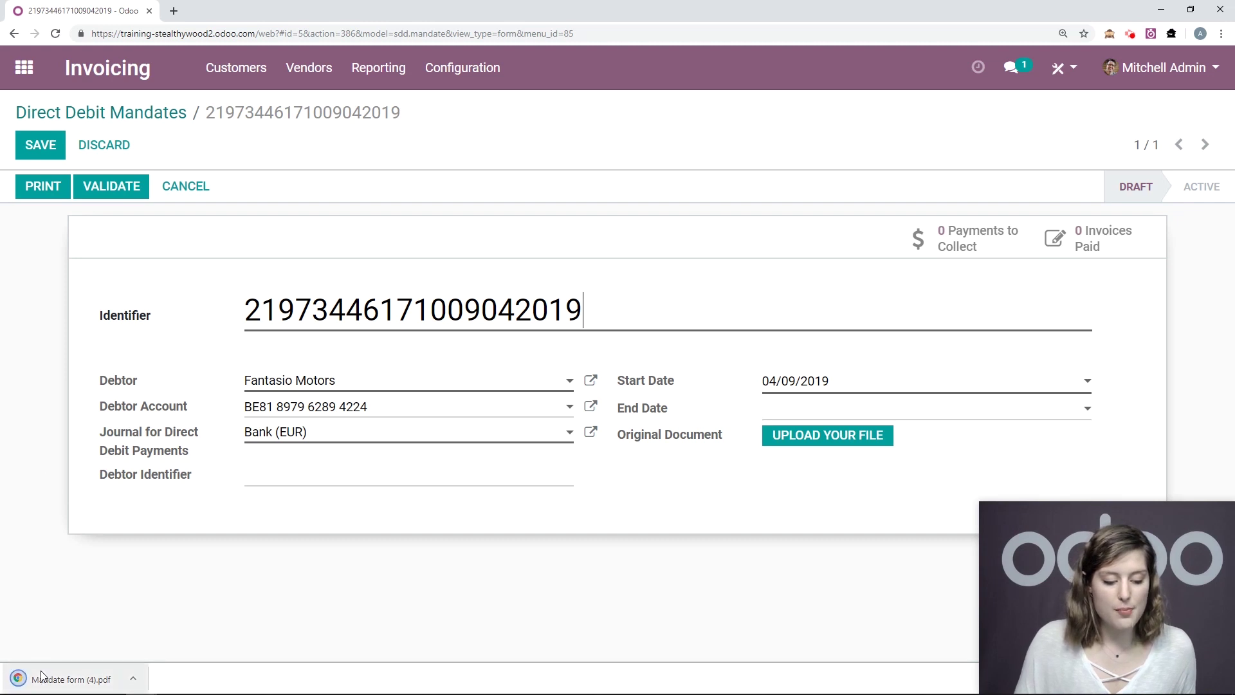
# - Open Mandate form (4).pdf from Chrome's download bar
pyautogui.click(22, 679)
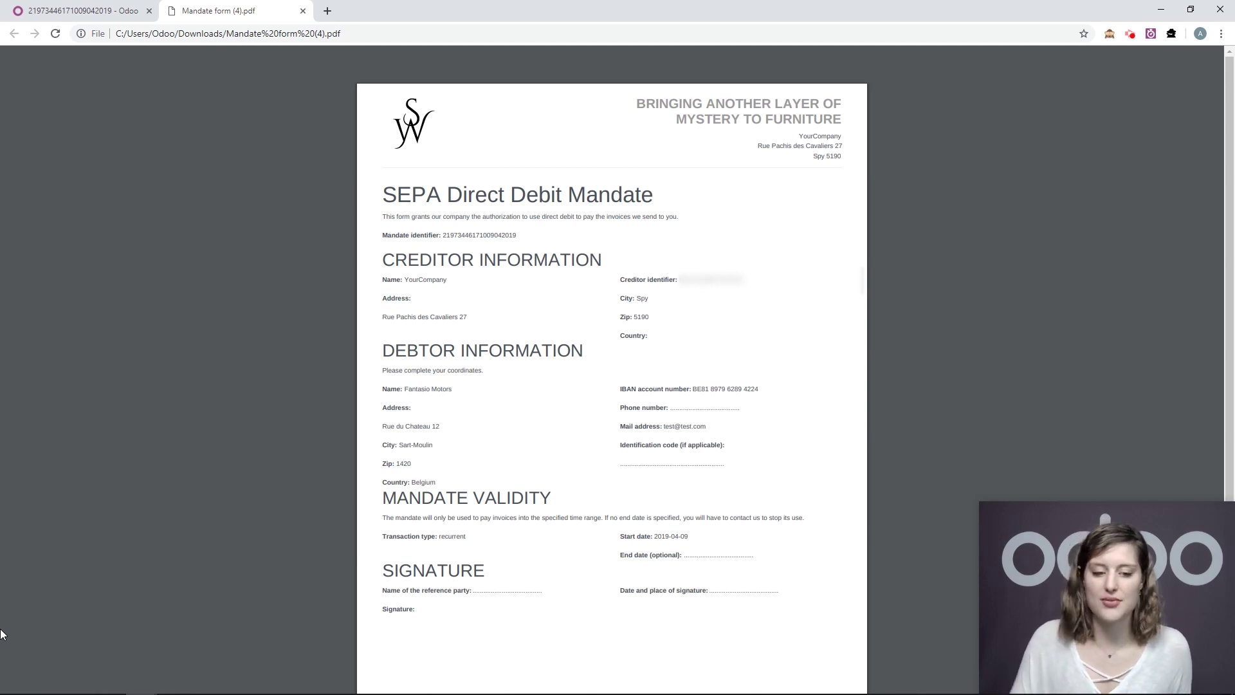
# - Attach Mandate form (4).pdf as the original document, then save and validate the Fantasio Motors mandate
pyautogui.click(302, 11)
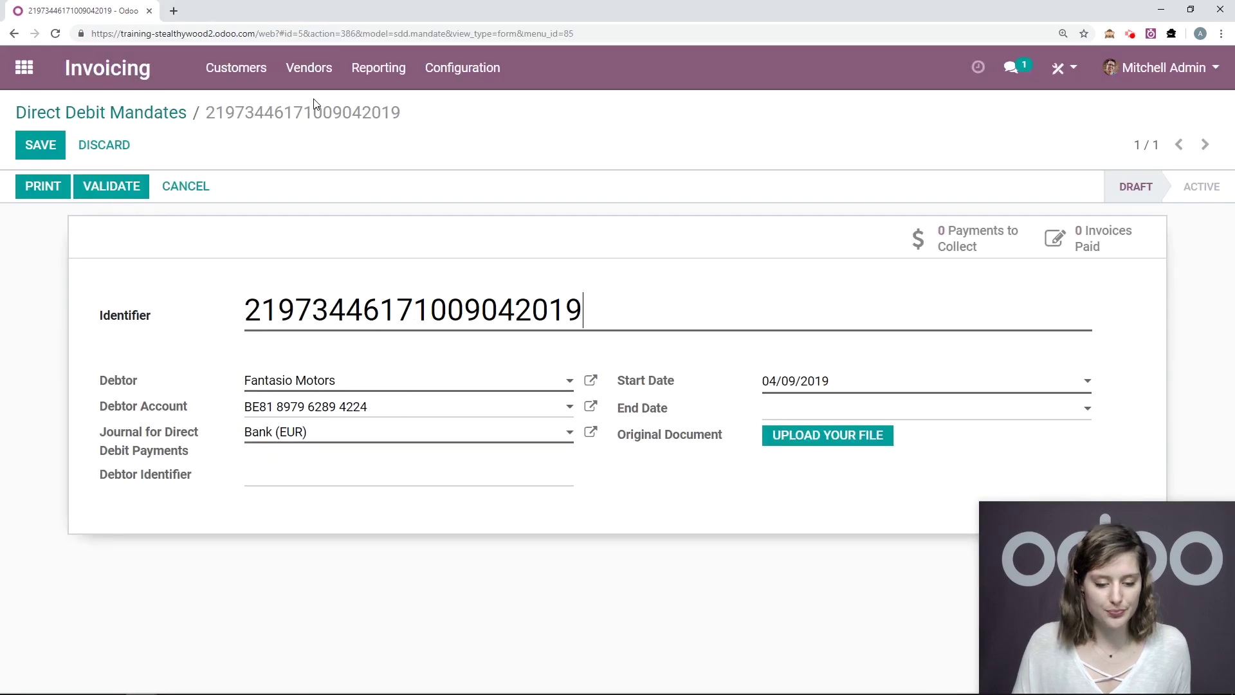
pyautogui.click(865, 435)
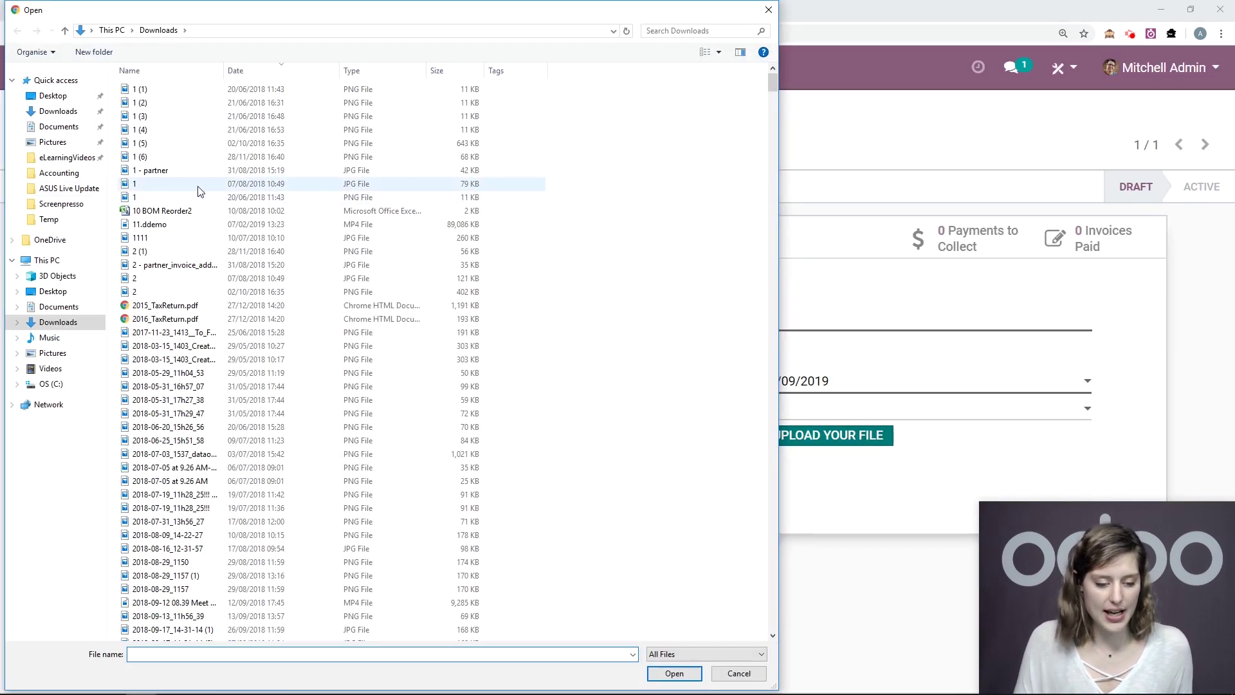
pyautogui.click(174, 116)
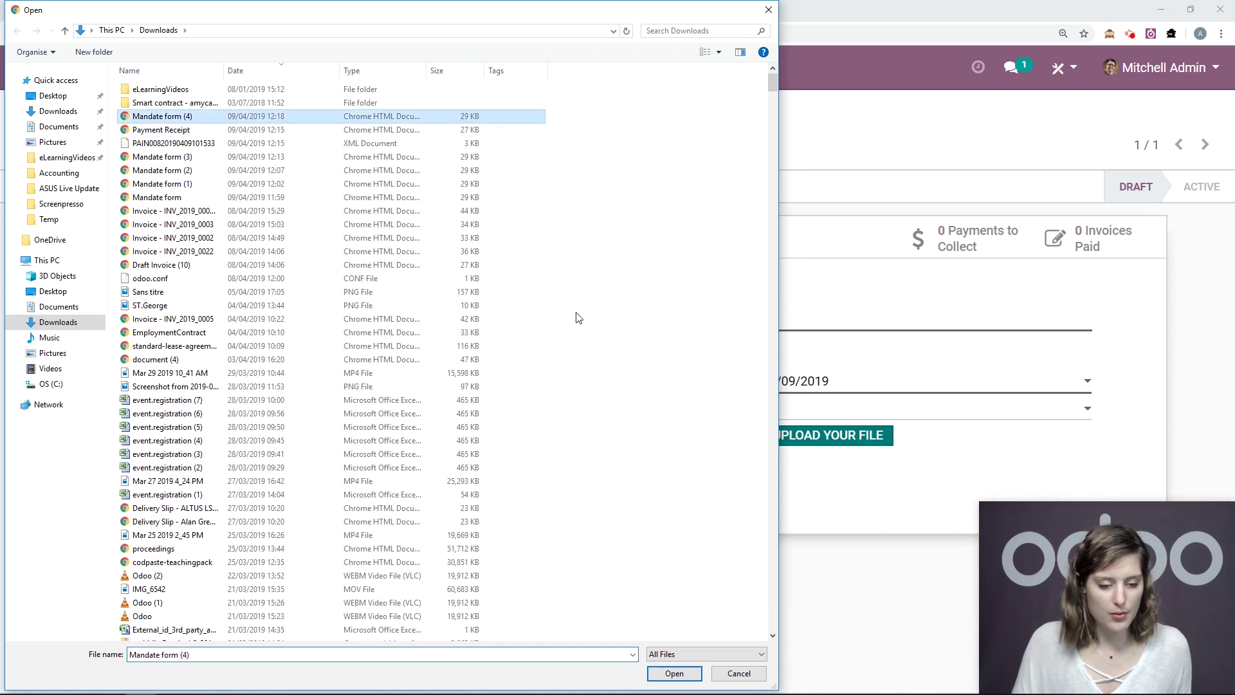
pyautogui.click(691, 673)
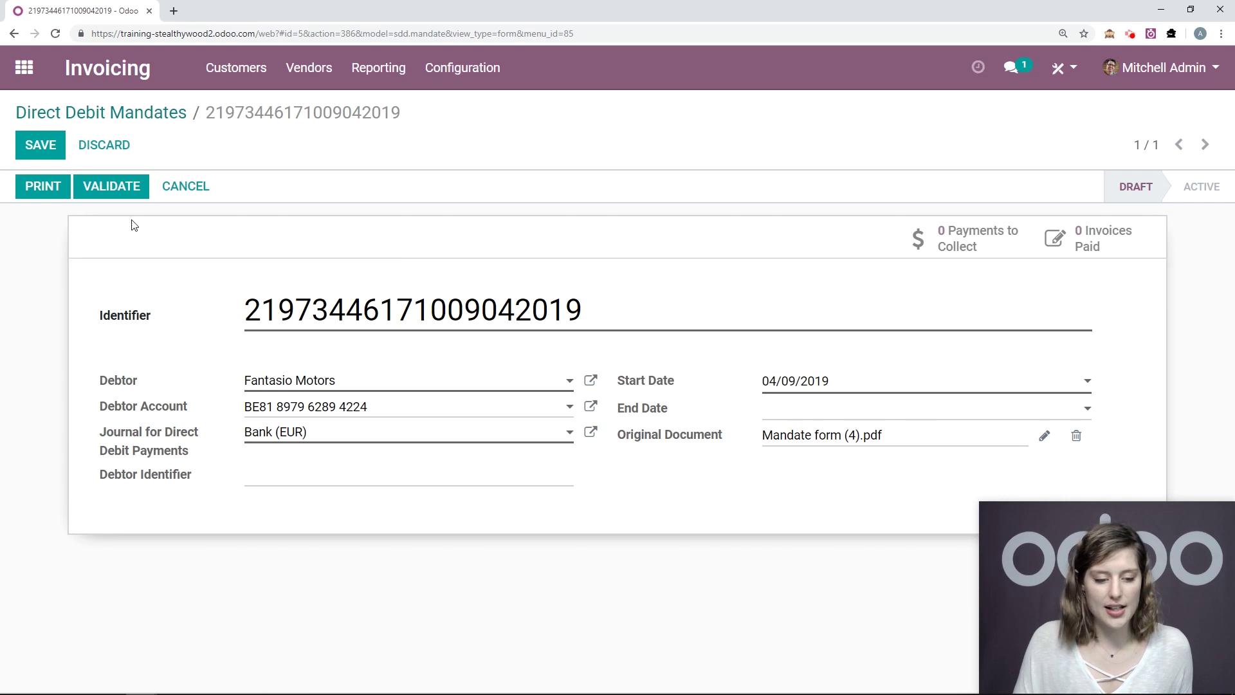
pyautogui.click(38, 145)
pyautogui.click(109, 186)
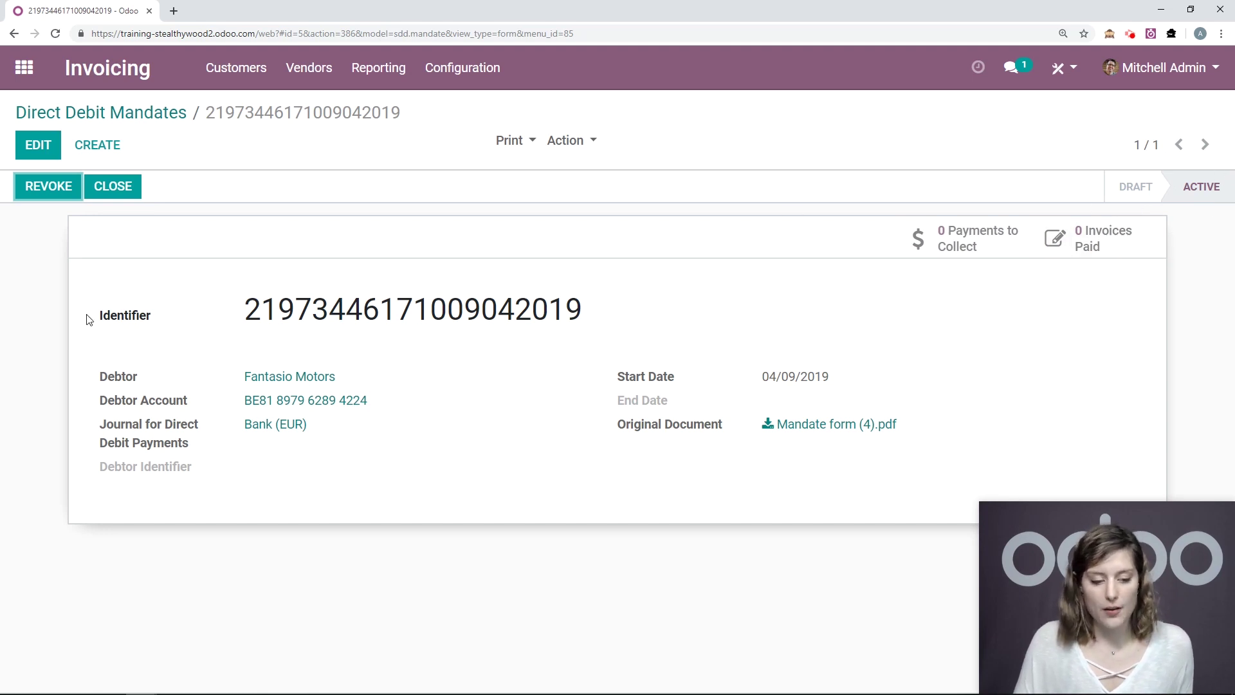
pyautogui.click(28, 273)
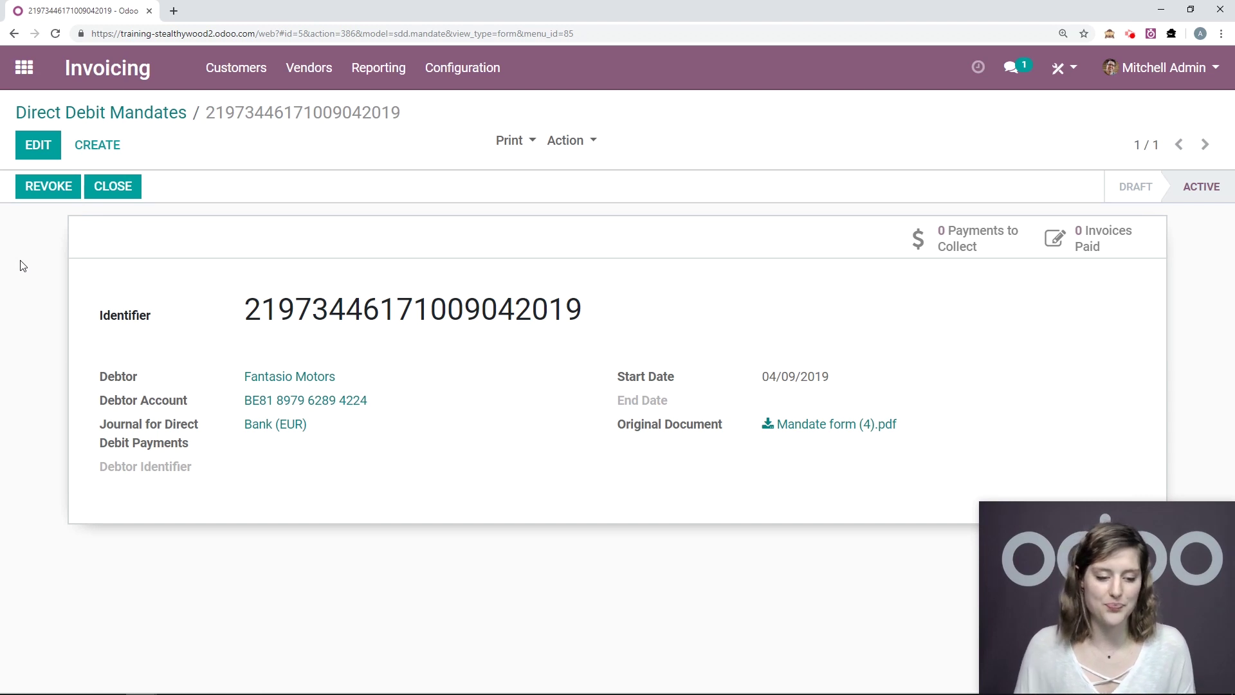
# - Invoice Fantasio Motors for one [DESK0006] Customizable Desk at 750.00 and validate it as INV/2019/0014
pyautogui.click(101, 75)
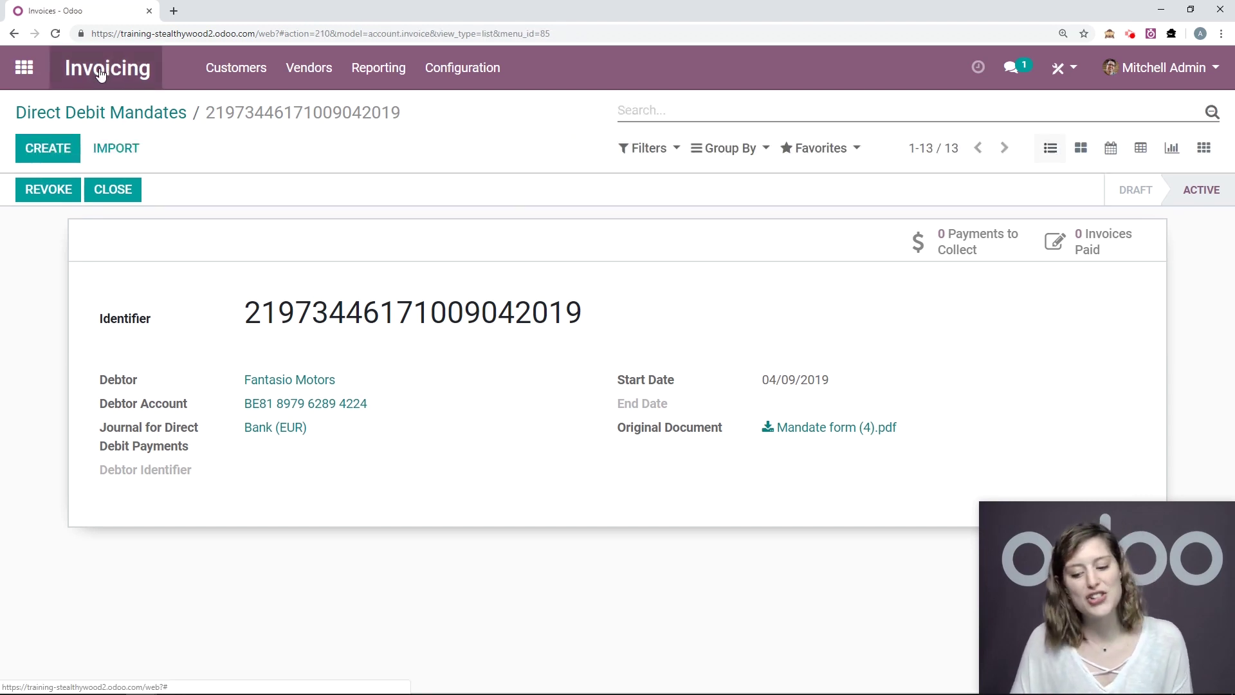
pyautogui.click(46, 146)
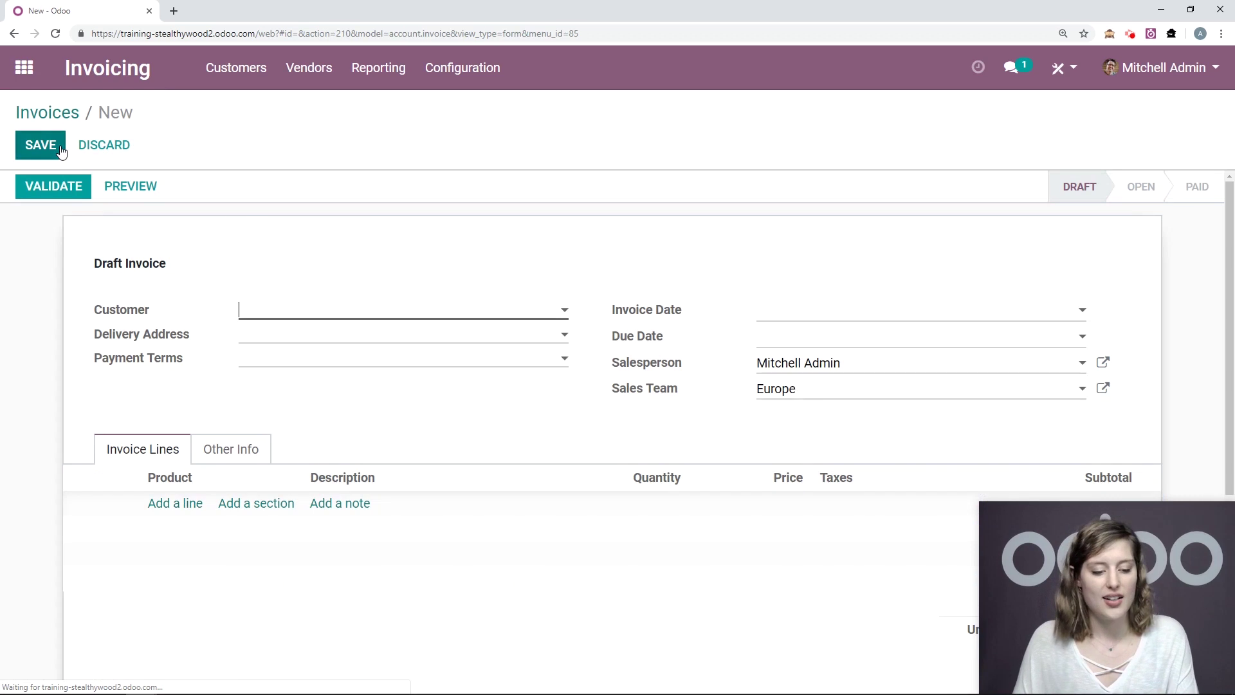
pyautogui.write('fa')
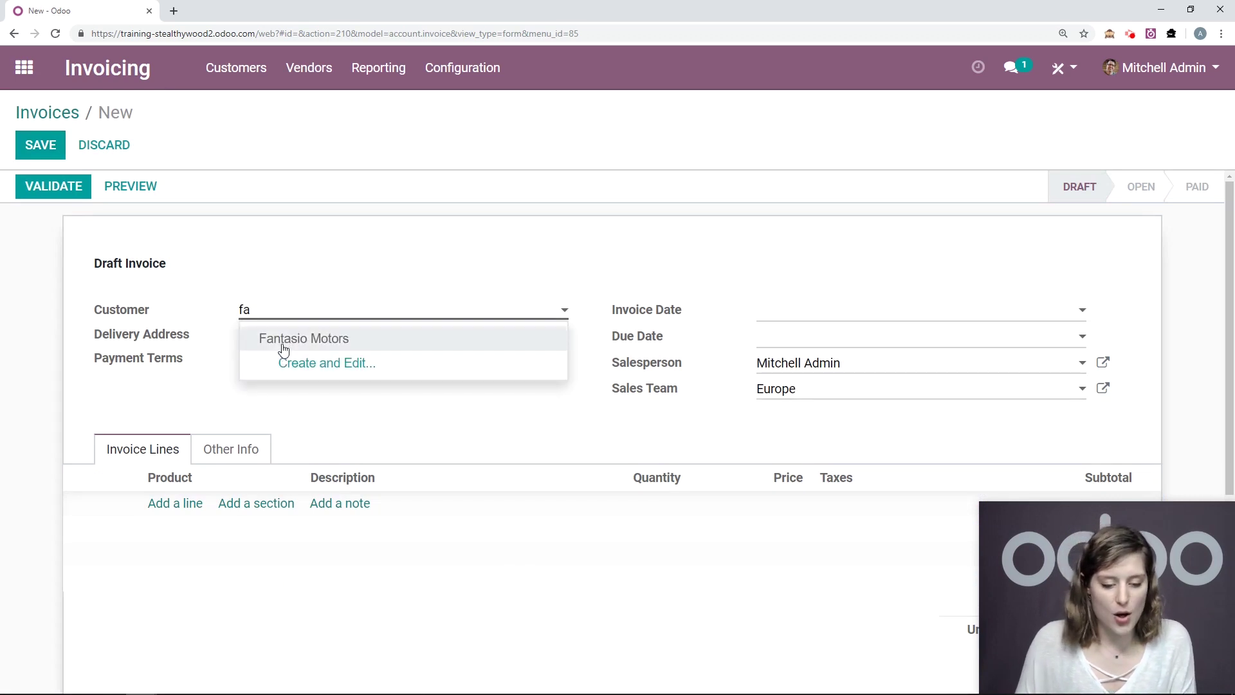
pyautogui.click(283, 348)
pyautogui.click(188, 503)
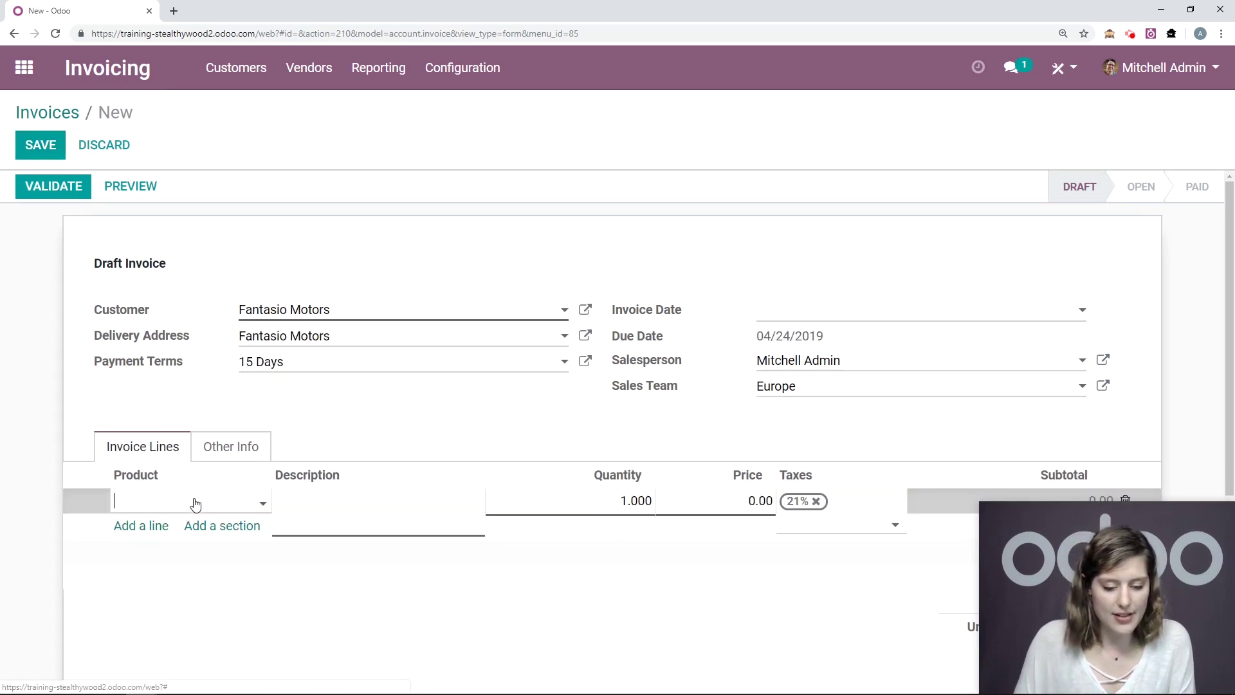
pyautogui.click(201, 503)
pyautogui.click(270, 323)
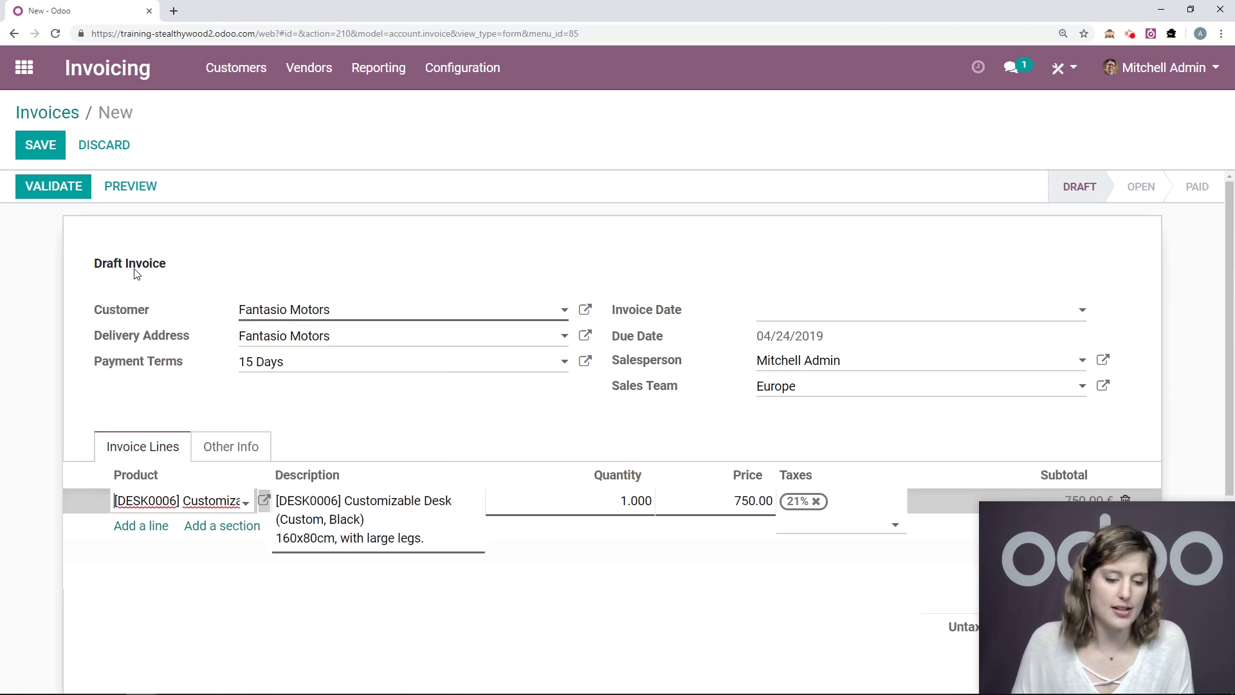
pyautogui.click(64, 193)
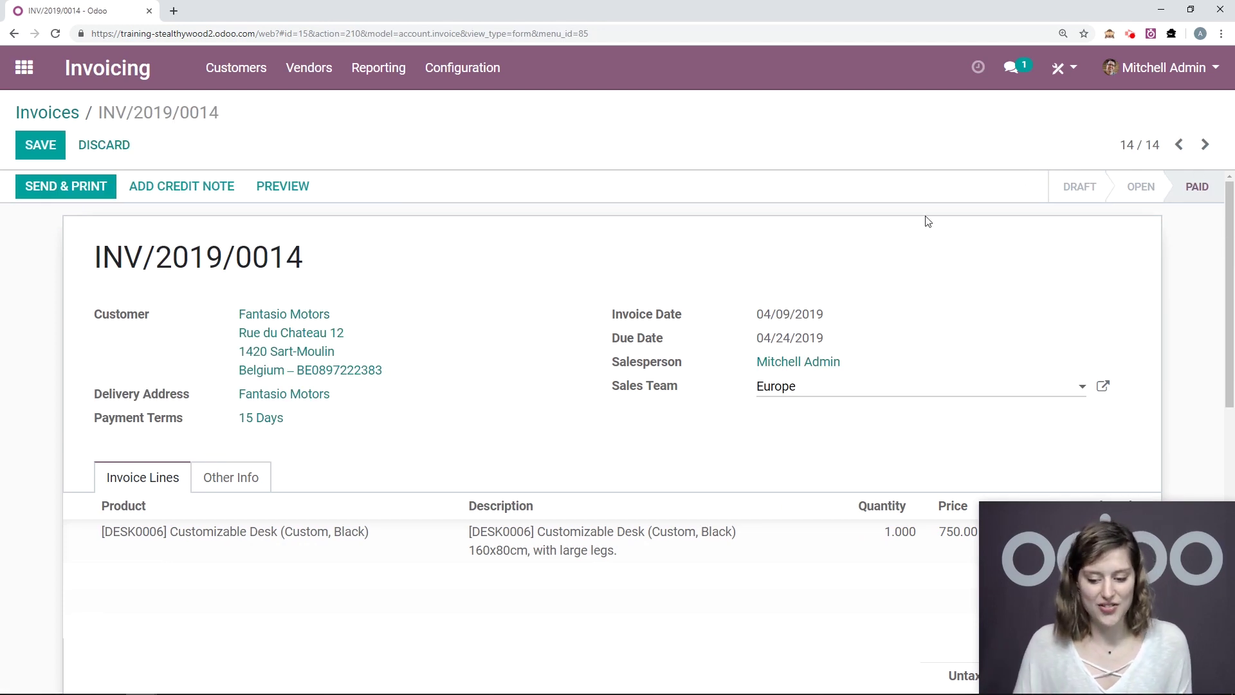
pyautogui.click(264, 73)
# - Filter the customer payments list to show only Direct Debit Payments To Collect
pyautogui.click(242, 157)
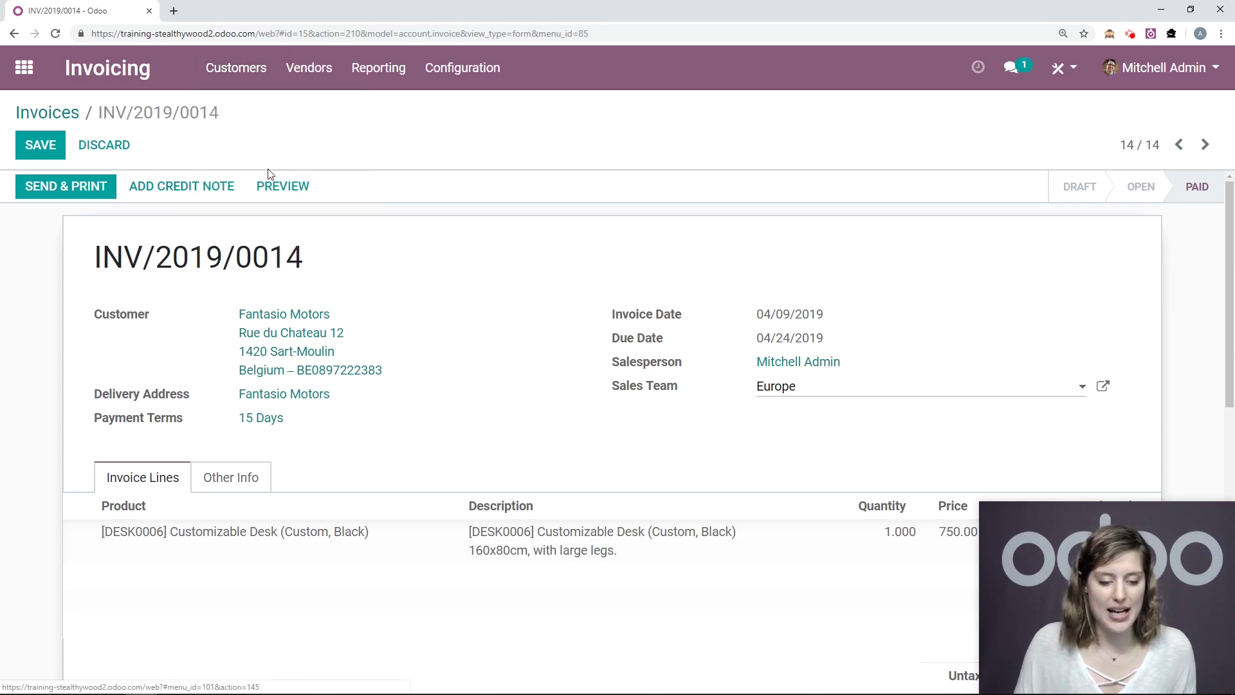
pyautogui.click(636, 149)
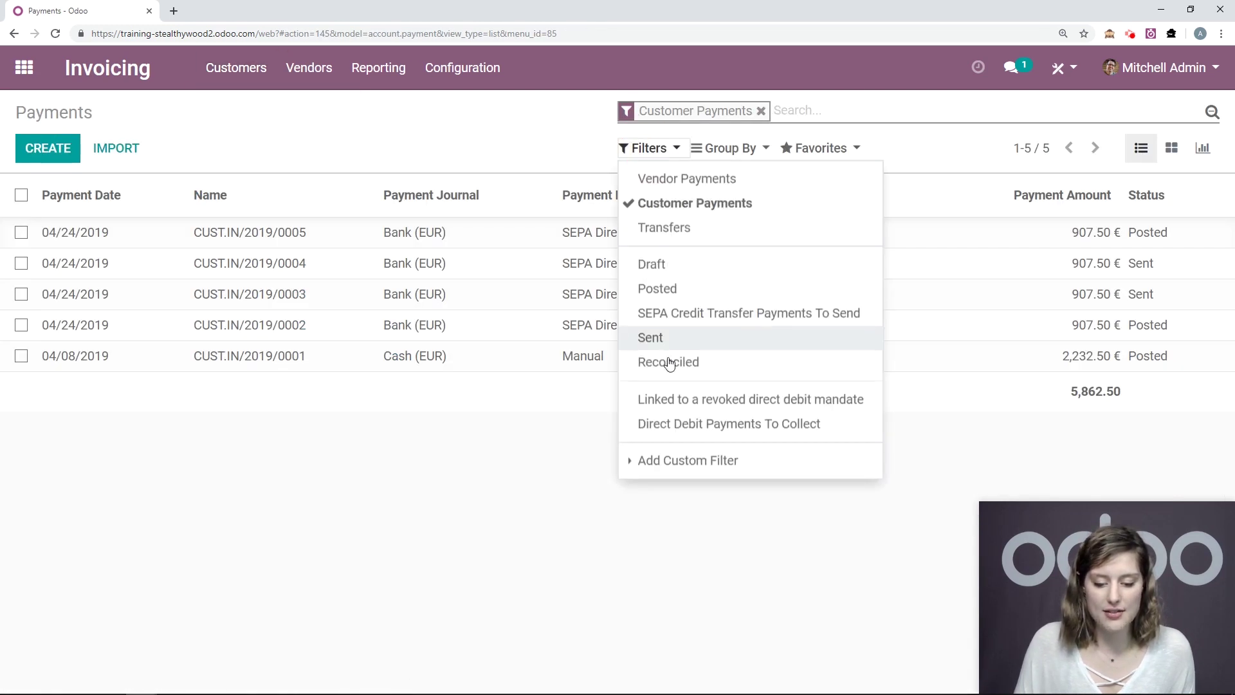
pyautogui.click(761, 428)
pyautogui.click(765, 111)
pyautogui.click(574, 110)
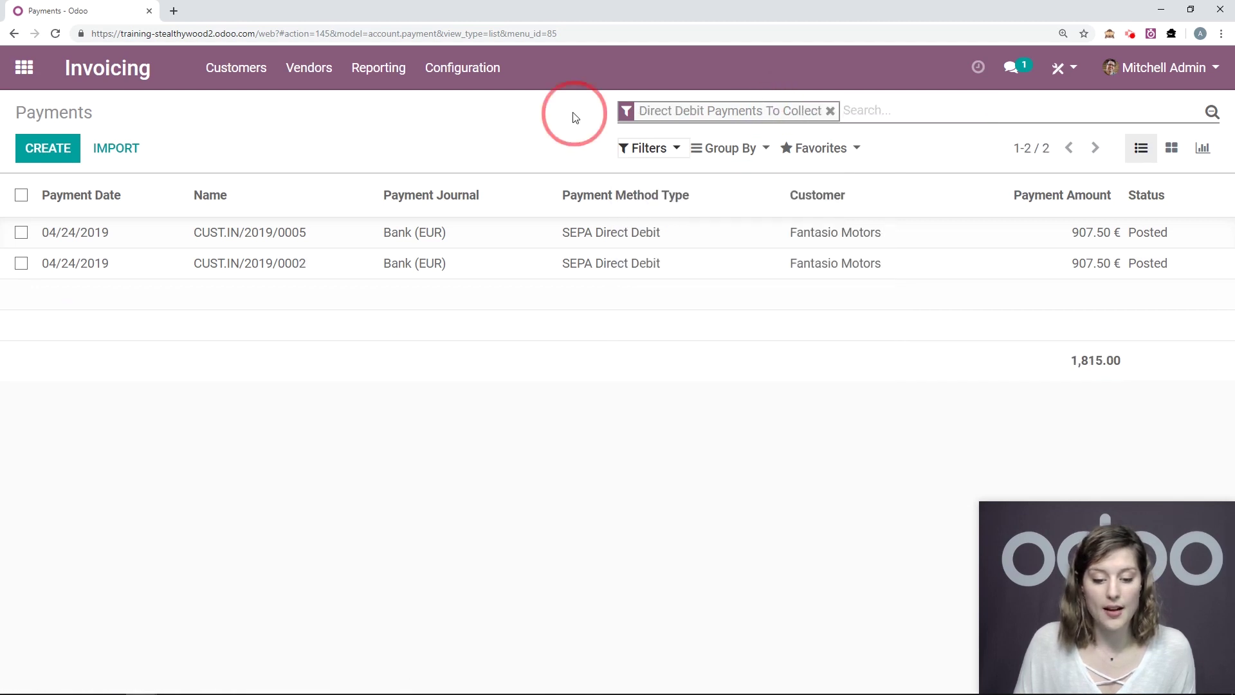
# - Put payment CUST.IN/2019/0005 into batch BATCH/IN/2019/0007 and validate it to generate the SEPA file
pyautogui.click(22, 234)
pyautogui.click(576, 146)
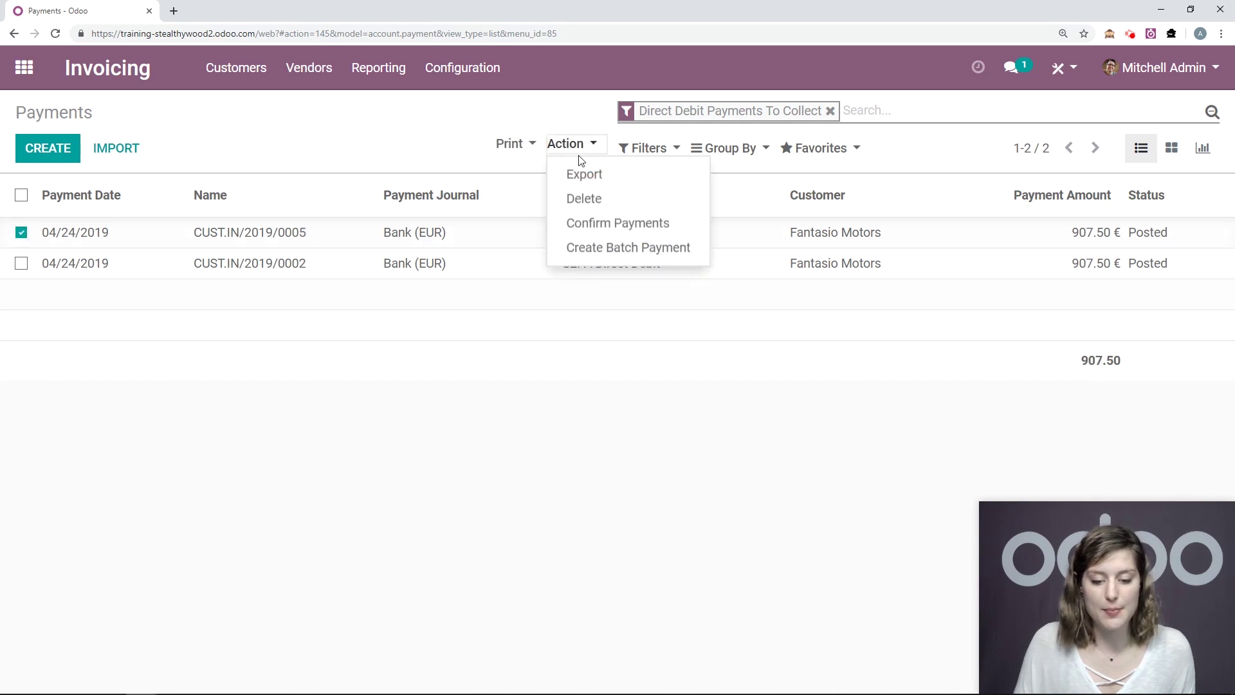
pyautogui.click(593, 247)
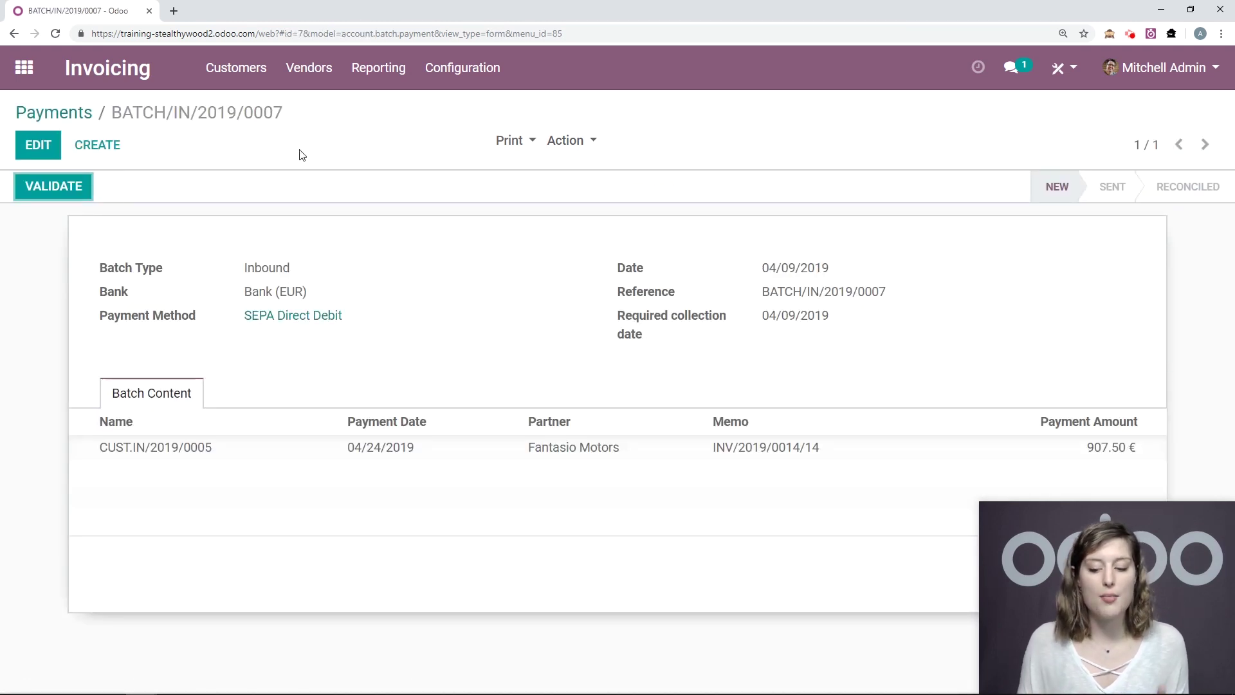
pyautogui.click(585, 141)
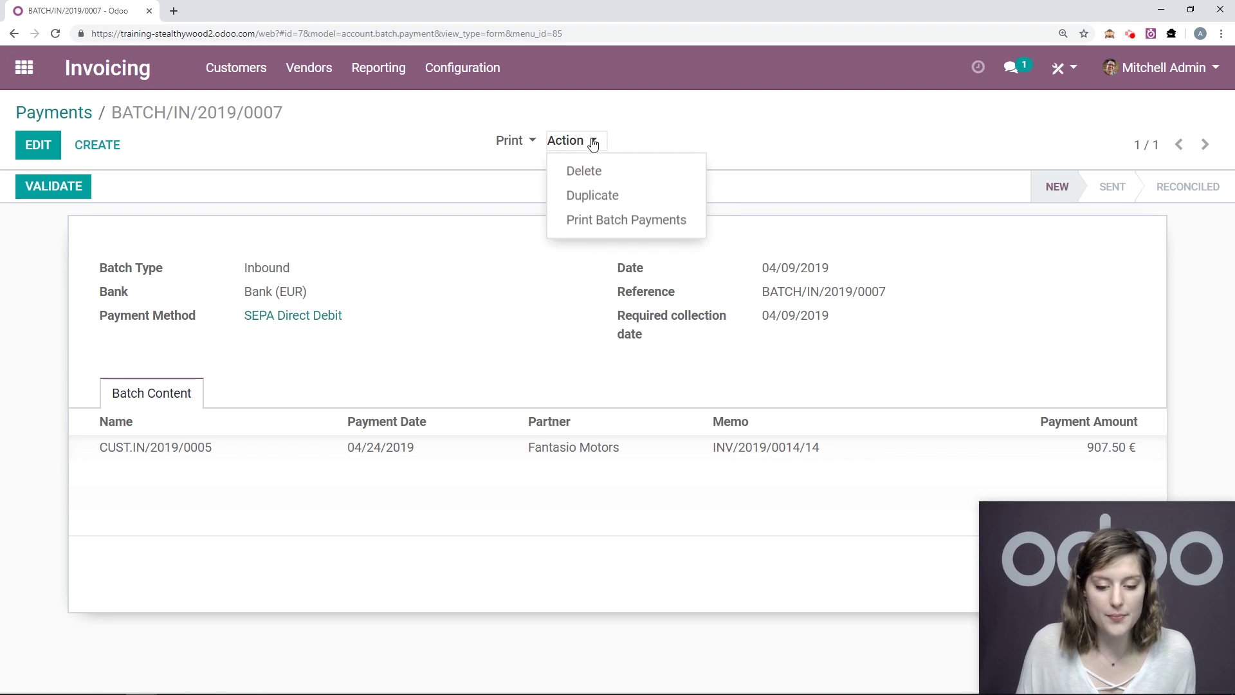
pyautogui.click(477, 110)
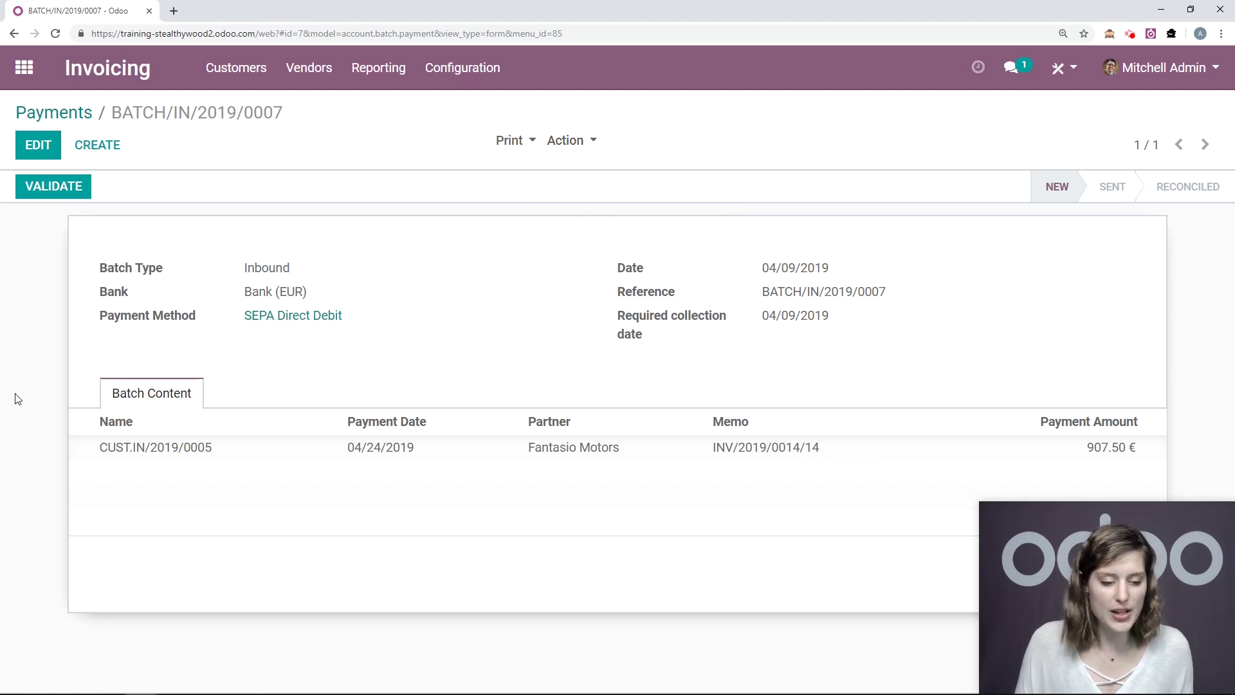
pyautogui.click(81, 188)
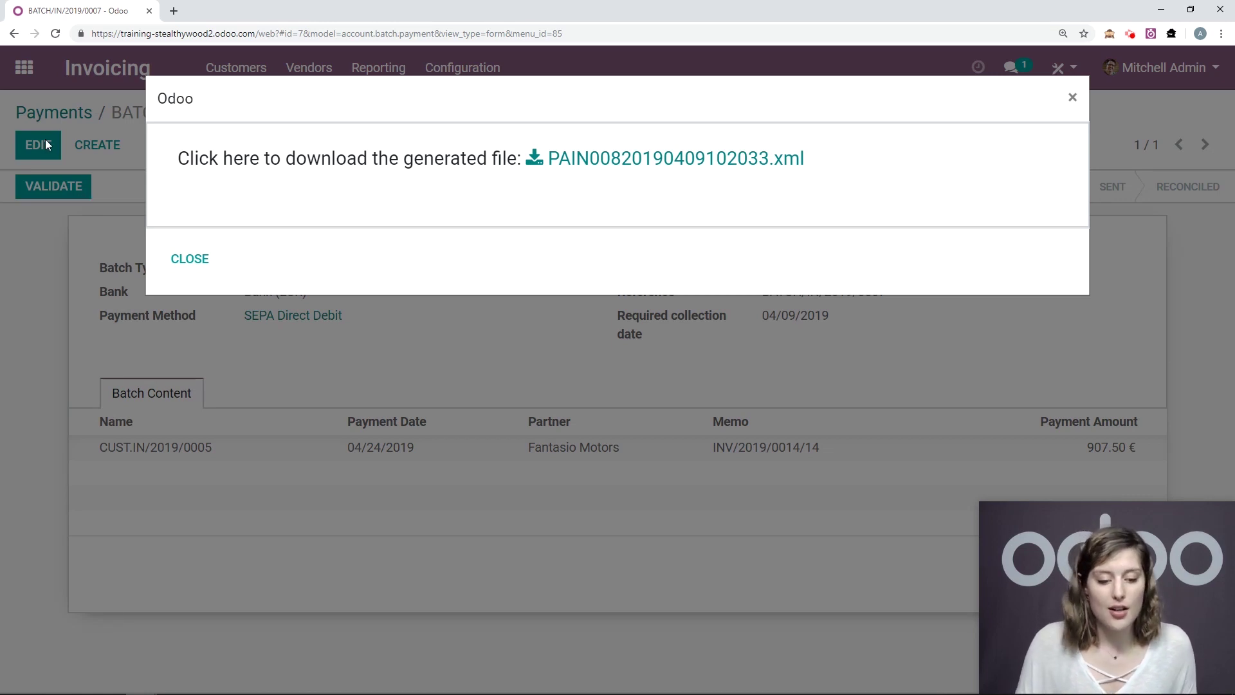
pyautogui.click(190, 258)
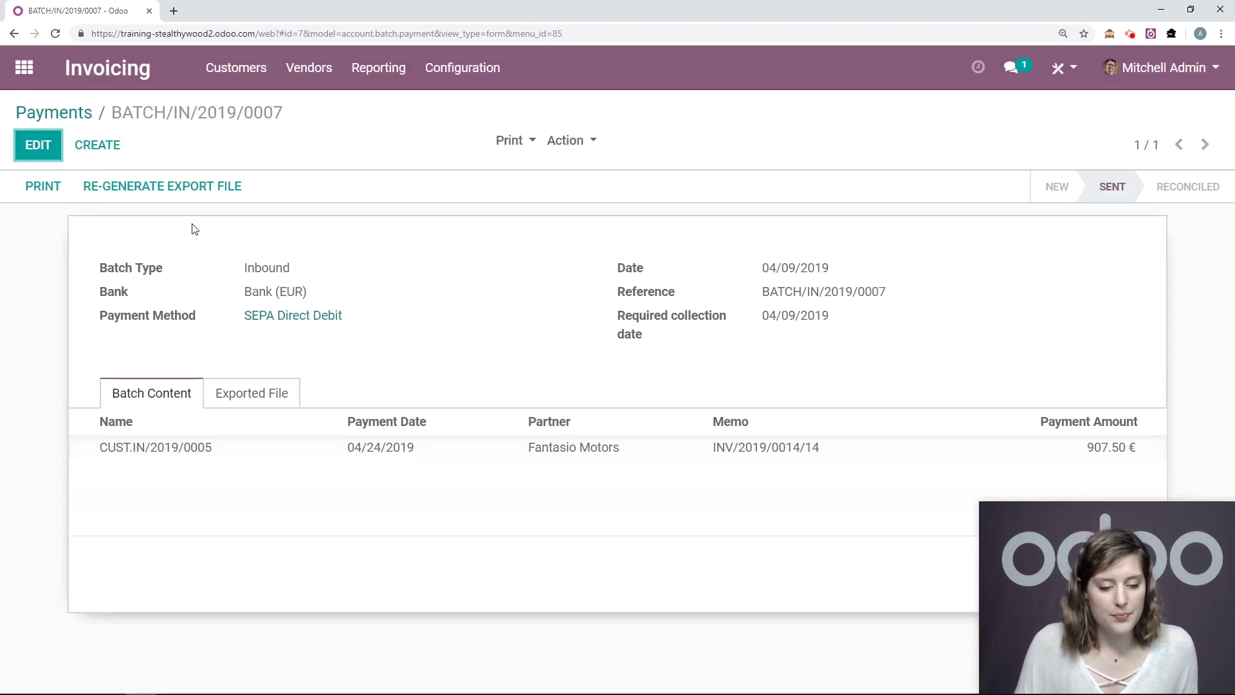